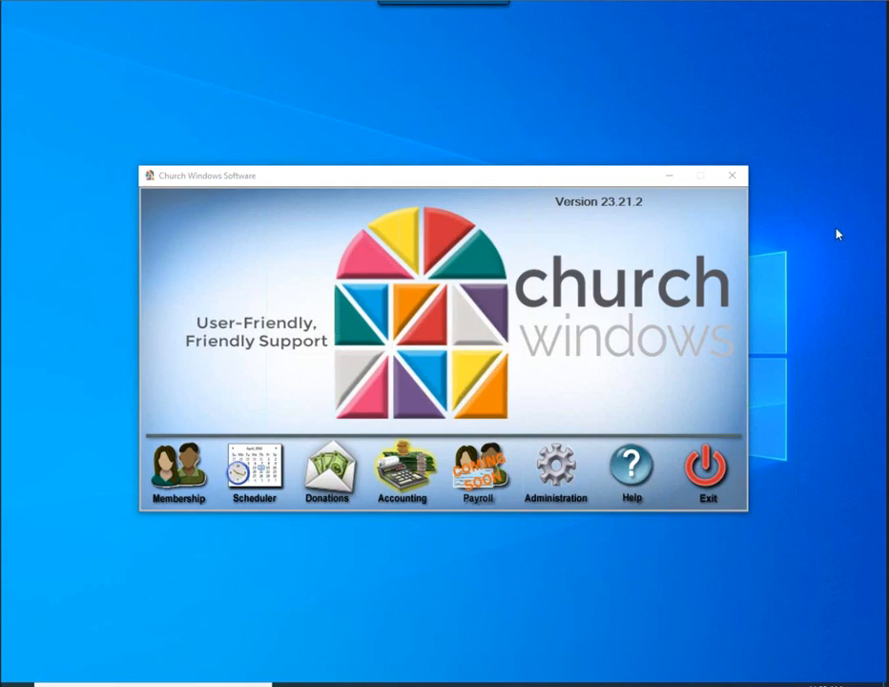
Open the Accounting module's account number structure tool and acknowledge the exclusive-access notice.
click(637, 374)
click(412, 484)
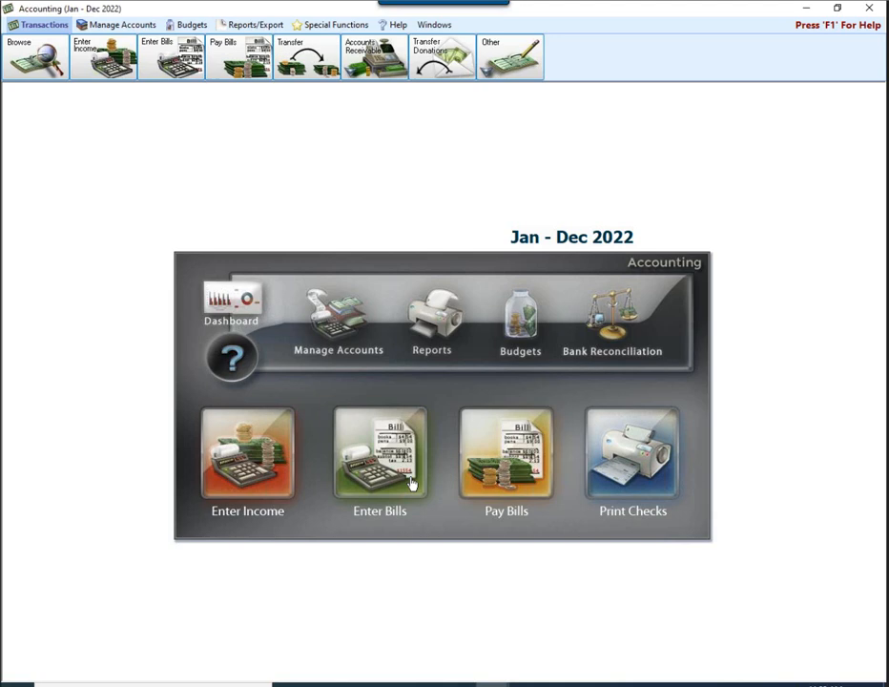
click(336, 25)
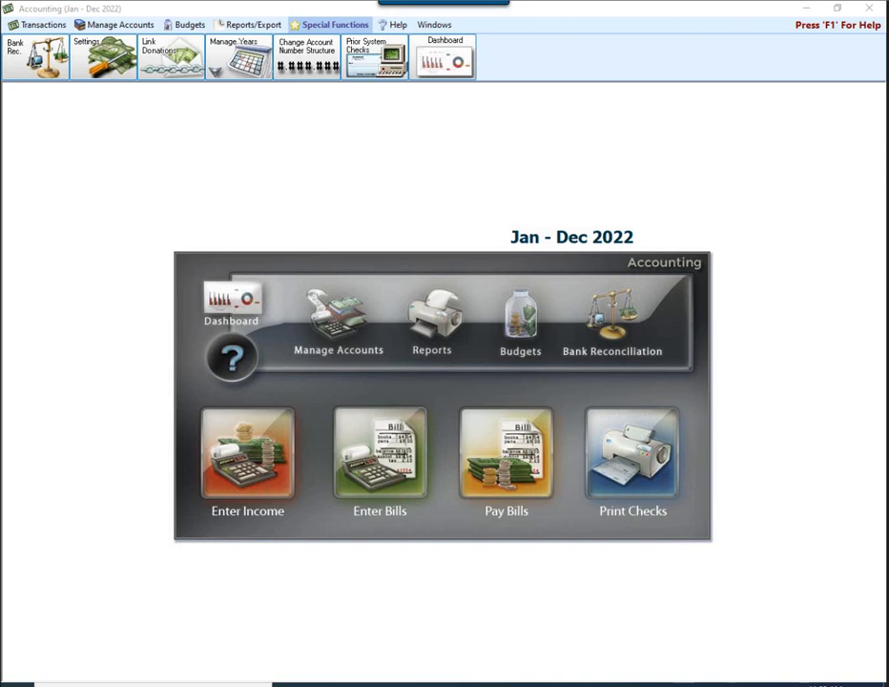
mouse_move(269, 24)
mouse_down()
mouse_move(318, 22)
mouse_move(357, 73)
mouse_move(253, 90)
mouse_move(319, 12)
mouse_move(306, 124)
mouse_move(312, 133)
mouse_move(318, 118)
mouse_move(320, 105)
mouse_move(279, 134)
mouse_up()
click(310, 64)
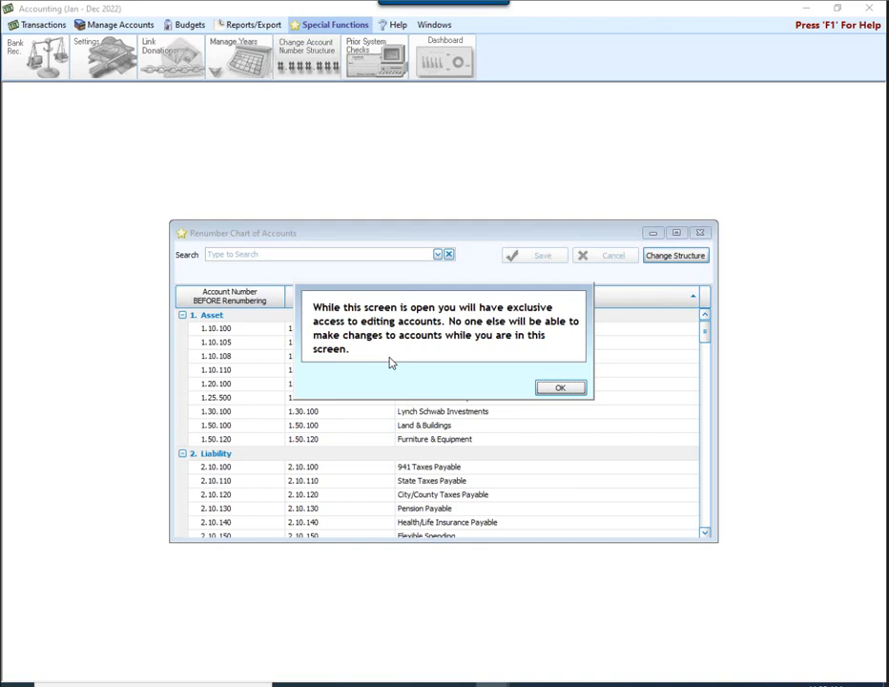
click(561, 389)
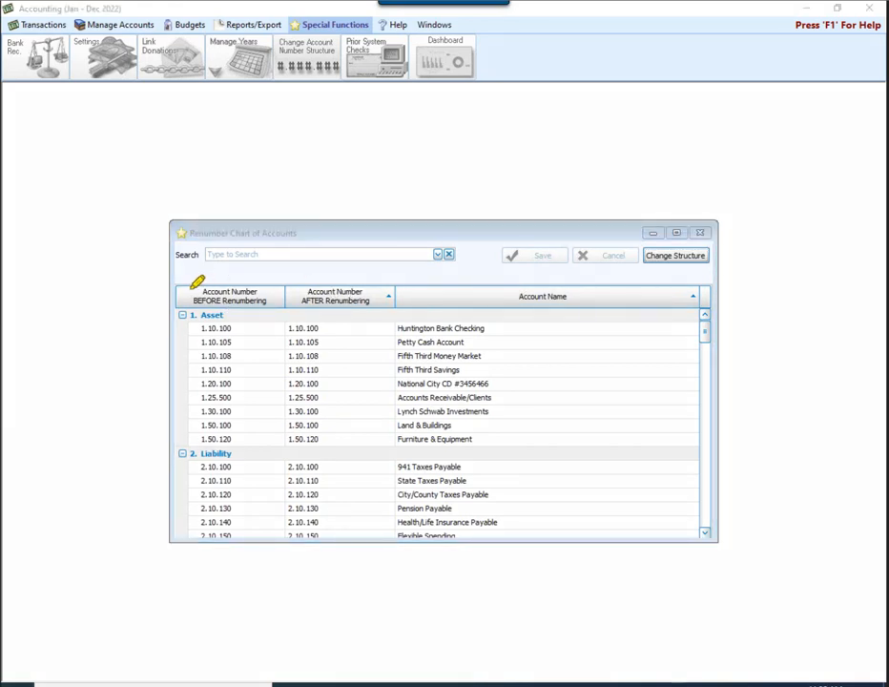
mouse_move(182, 271)
mouse_down()
mouse_move(276, 265)
mouse_move(239, 306)
mouse_move(263, 280)
mouse_up()
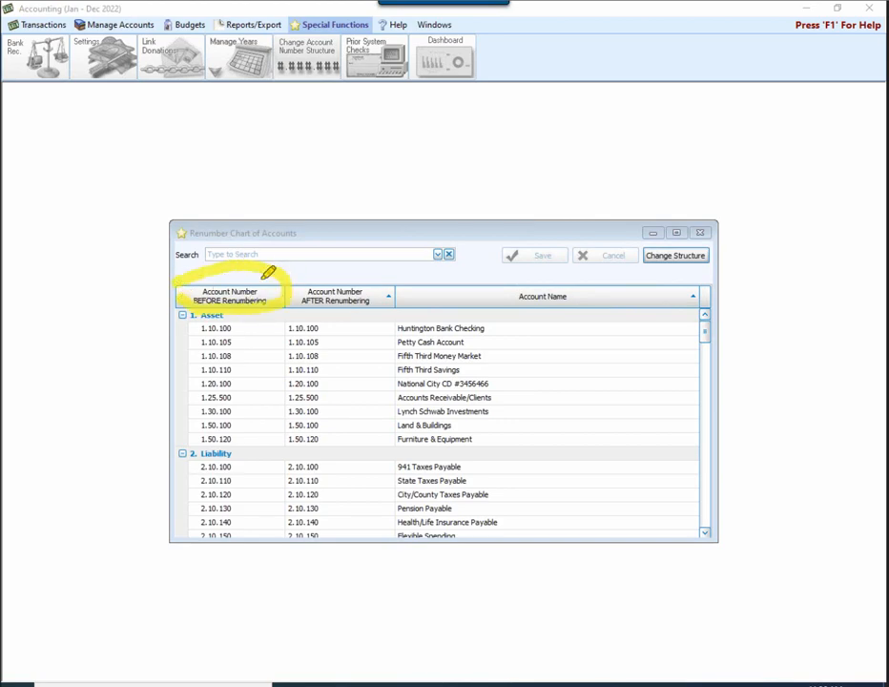
mouse_move(343, 267)
mouse_down()
mouse_move(364, 264)
mouse_move(360, 304)
mouse_move(303, 264)
mouse_up()
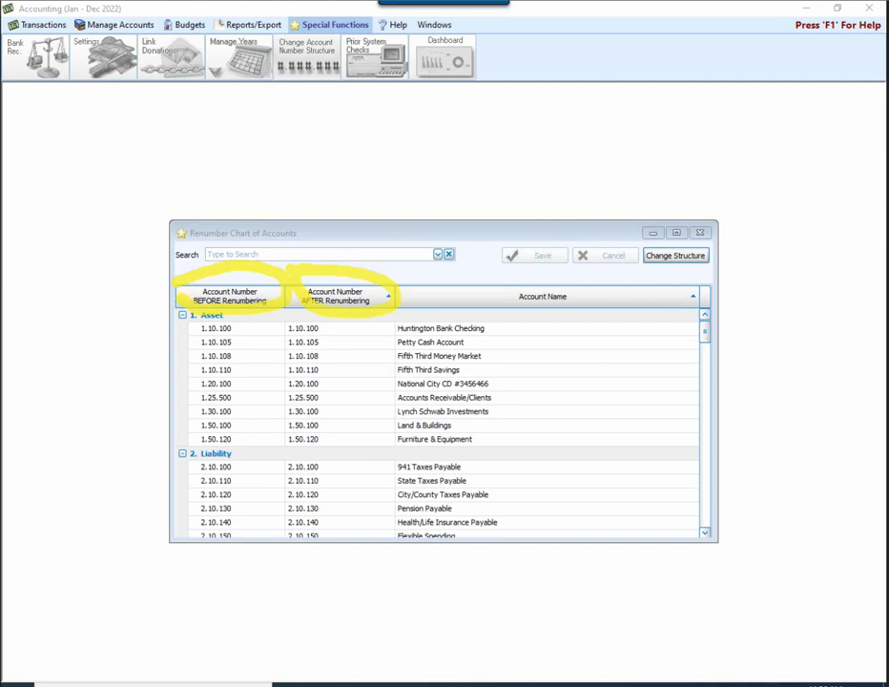
key(Escape)
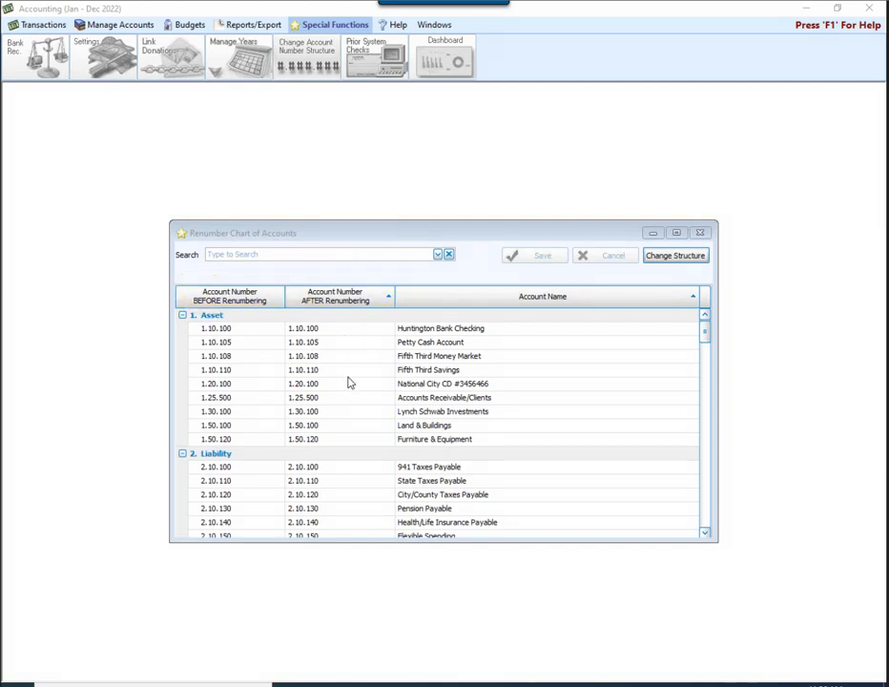
Set the new account number of Huntington Bank Checking to 1.10.101.
click(331, 334)
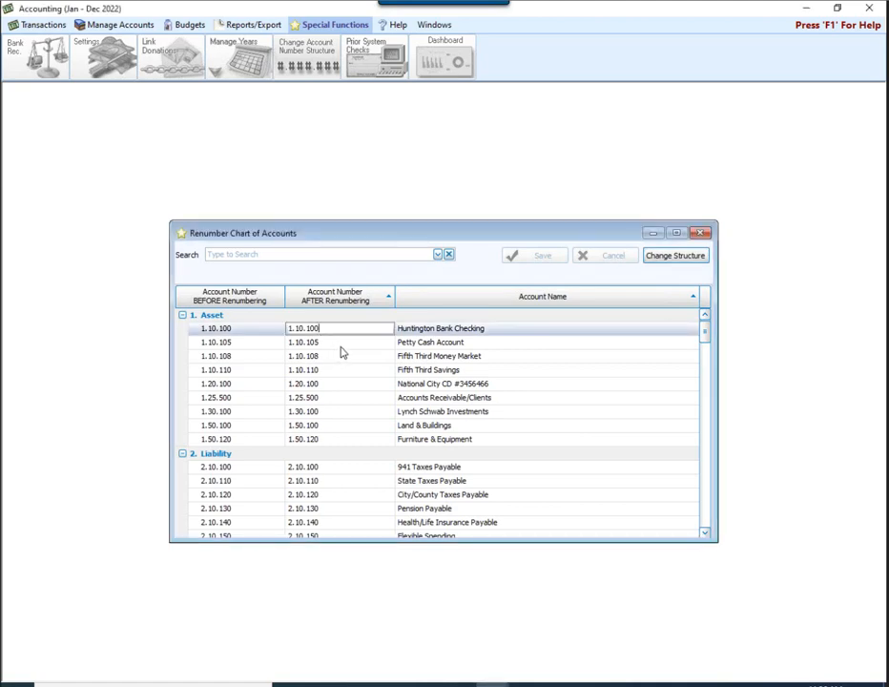
key(BackSpace)
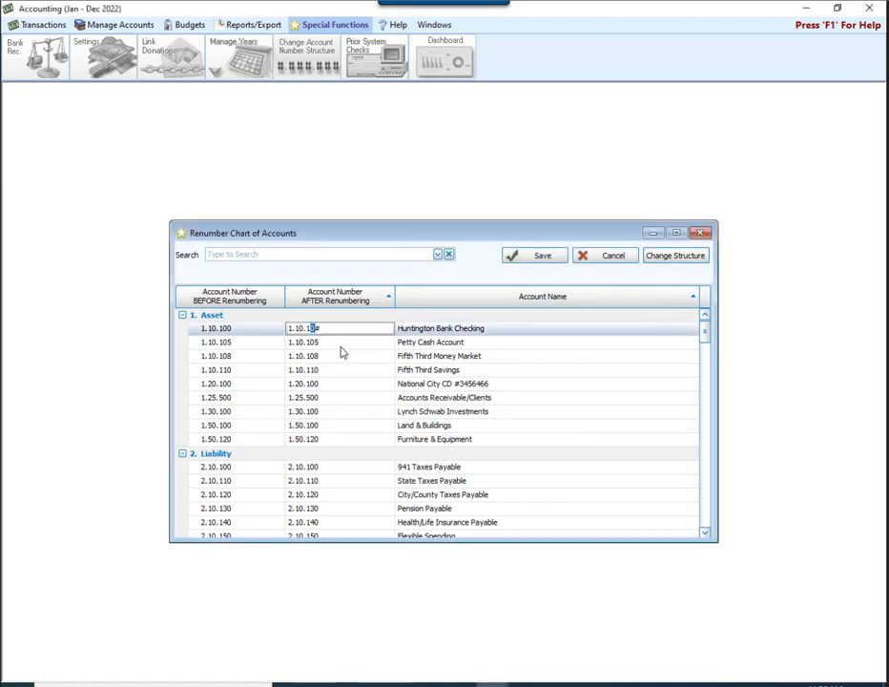
text(1)
click(318, 371)
click(338, 413)
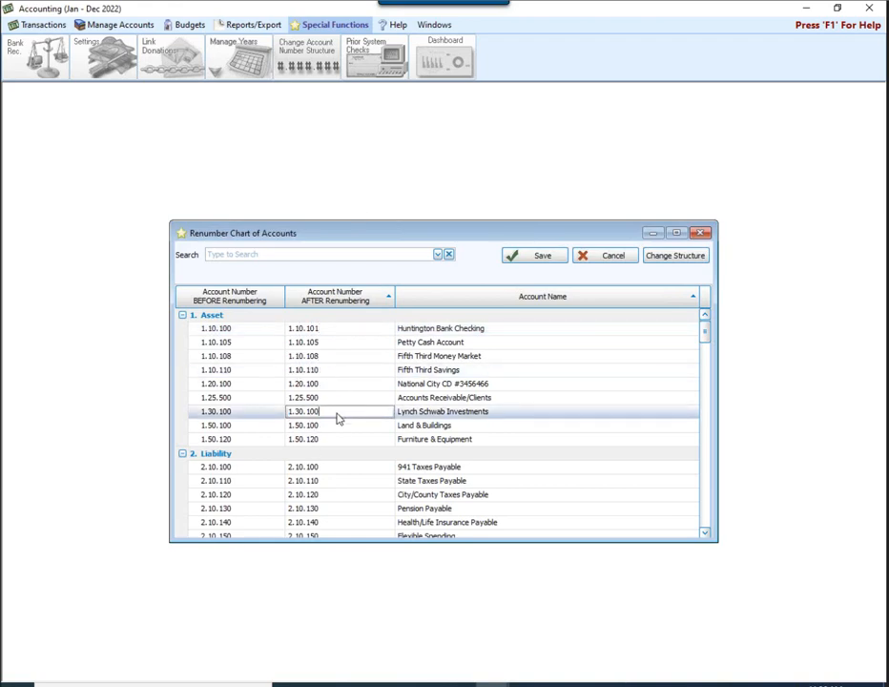
click(339, 426)
click(340, 439)
click(342, 480)
click(344, 494)
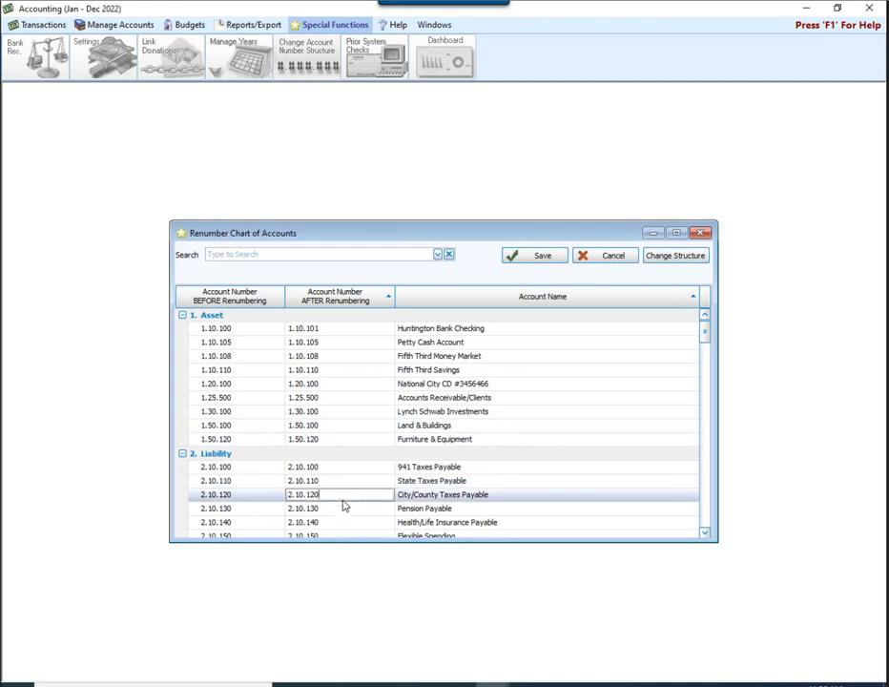
click(344, 507)
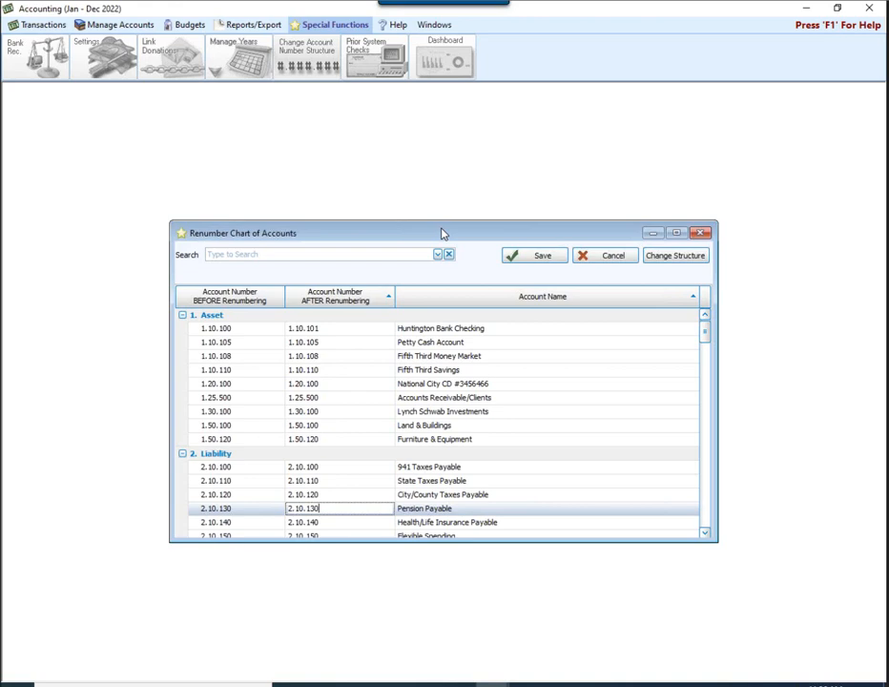
click(519, 331)
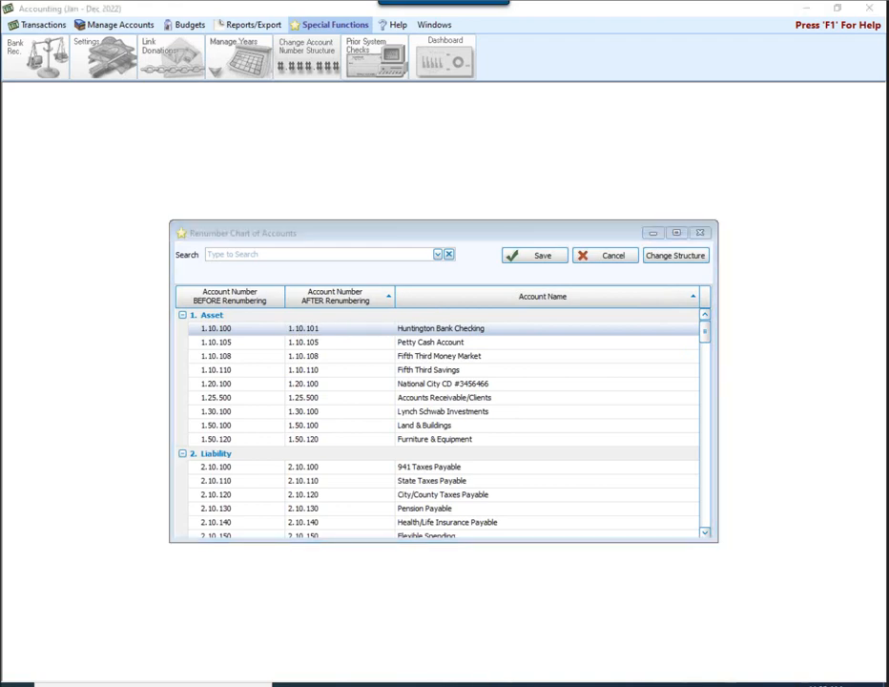
mouse_move(618, 243)
mouse_down()
mouse_move(730, 229)
mouse_move(735, 250)
mouse_move(722, 275)
mouse_move(685, 283)
mouse_move(603, 274)
mouse_move(635, 238)
mouse_up()
mouse_move(678, 103)
mouse_down()
mouse_move(682, 201)
mouse_move(695, 169)
mouse_move(694, 206)
mouse_move(640, 173)
mouse_up()
Change the account number structure to #.###.### and review the renumbered accounts from Asset through Income.
click(676, 255)
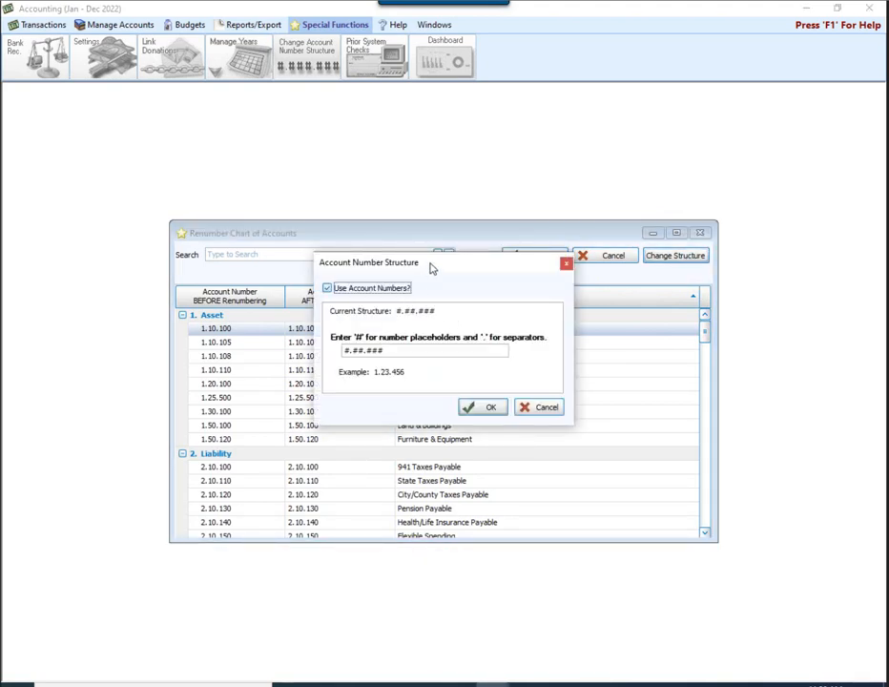
drag(434, 269, 437, 271)
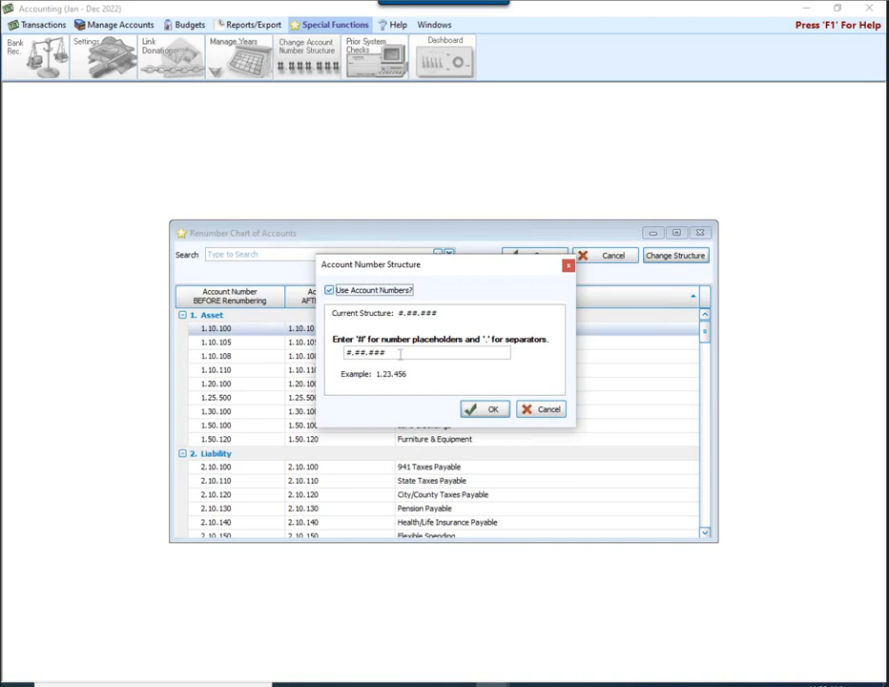
click(357, 353)
text(#)
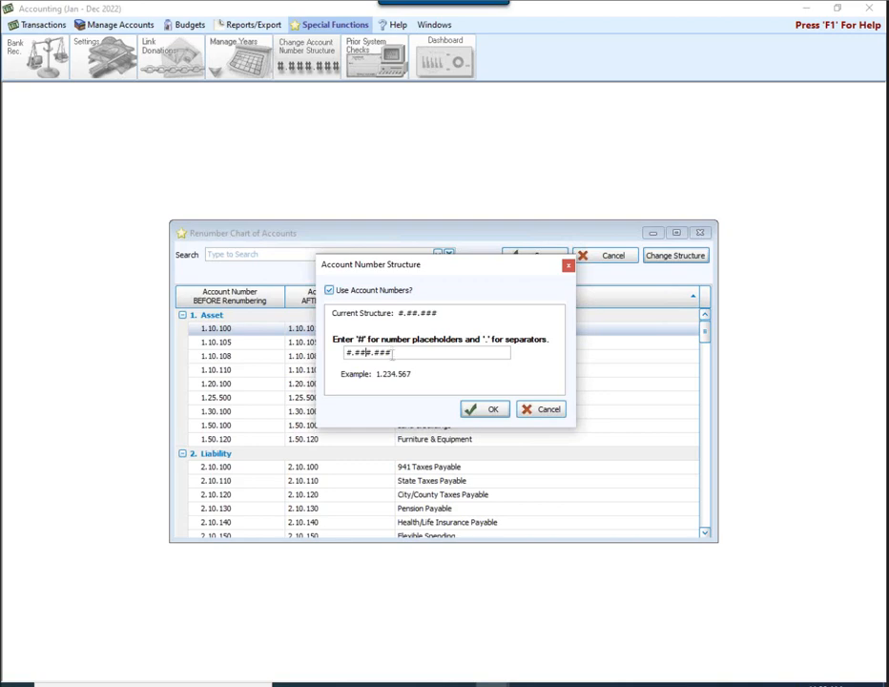
click(490, 409)
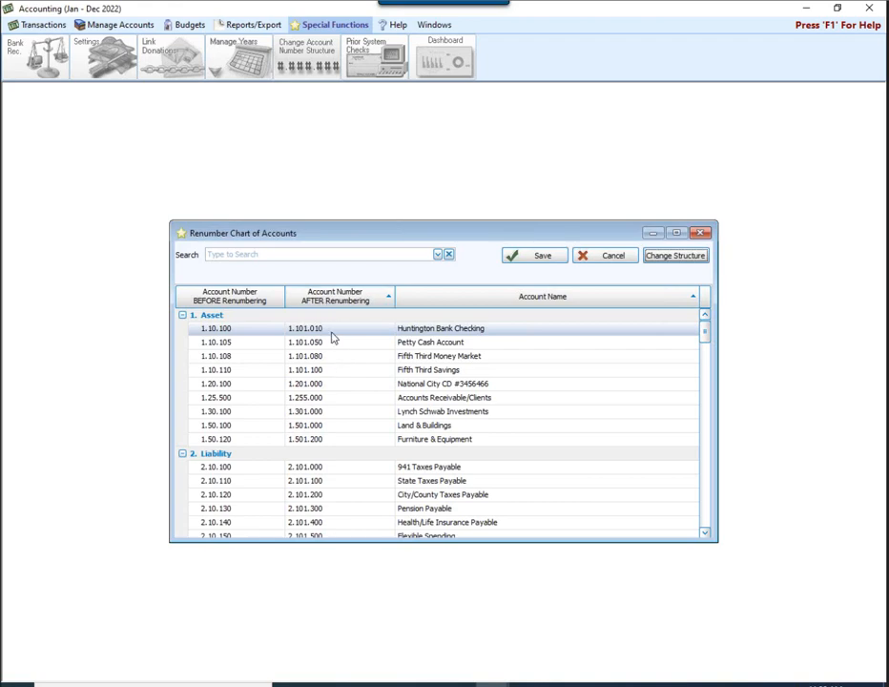
scroll(363, 391, down, 1)
scroll(362, 391, down, 5)
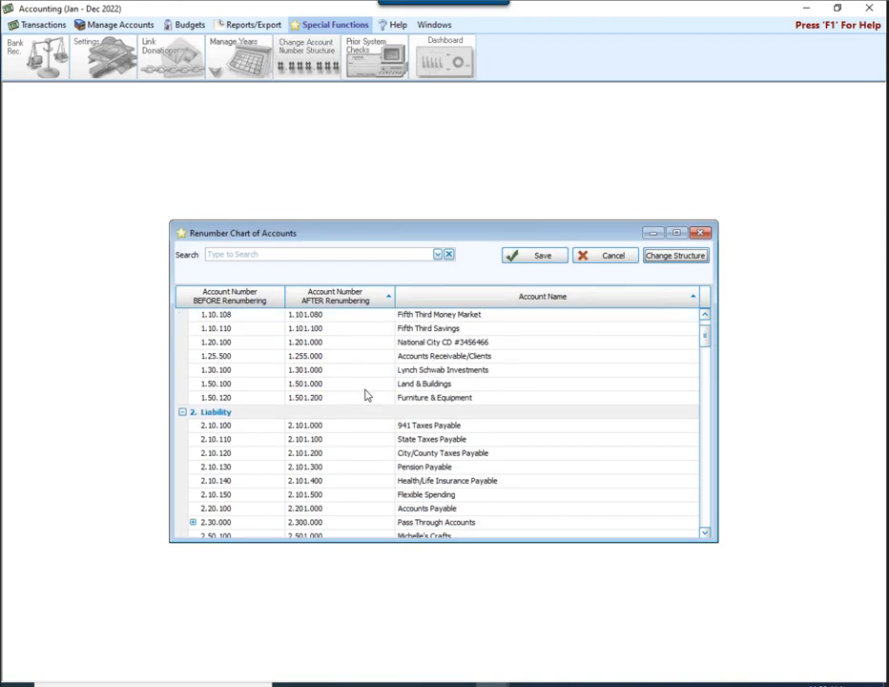
scroll(367, 422, down, 2)
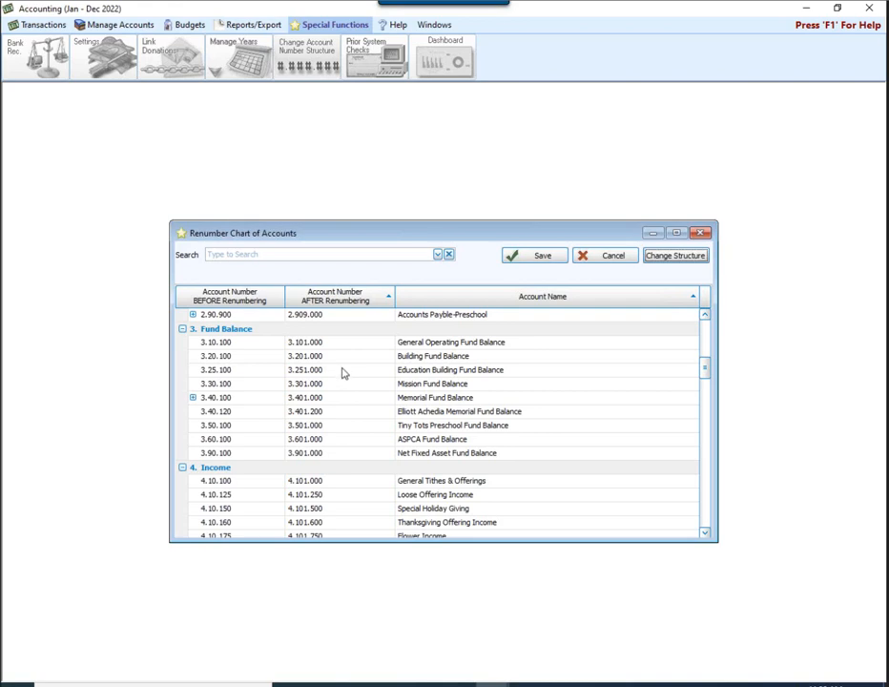
scroll(340, 417, up, 3)
scroll(345, 466, up, 6)
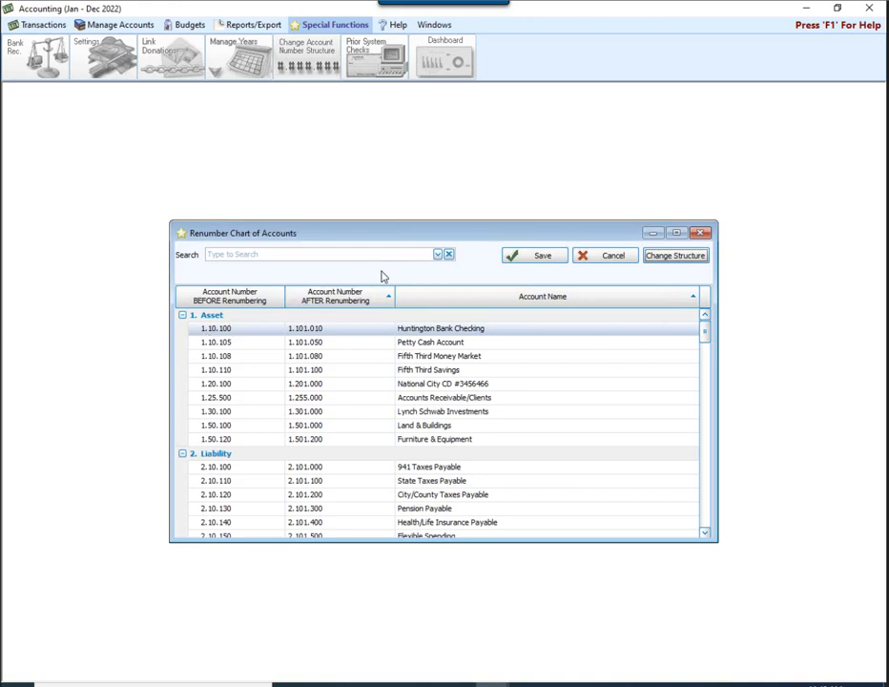
Shorten the account number structure to #.##.## and apply it to the chart of accounts.
click(674, 258)
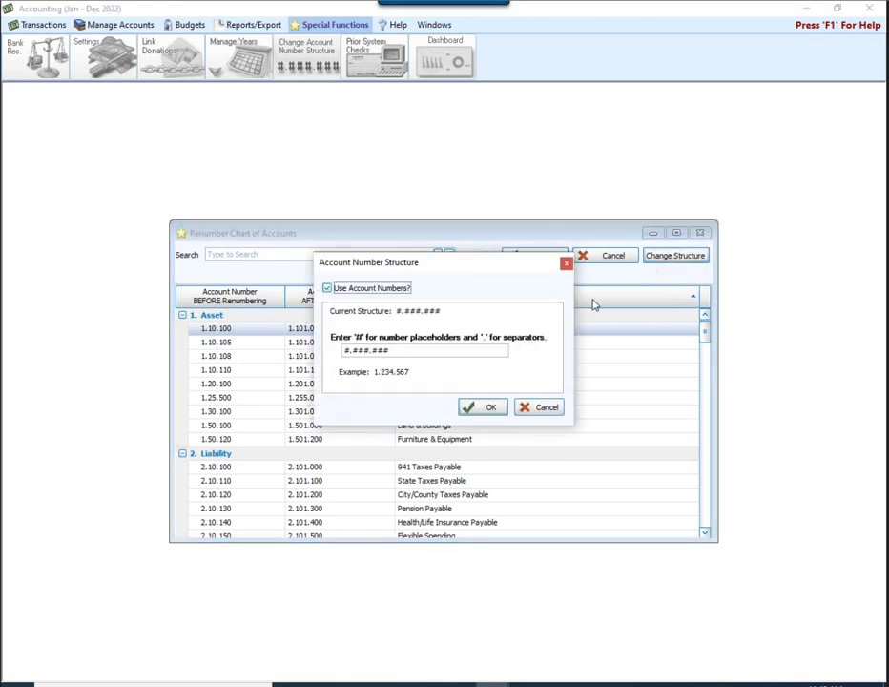
click(364, 351)
key(BackSpace)
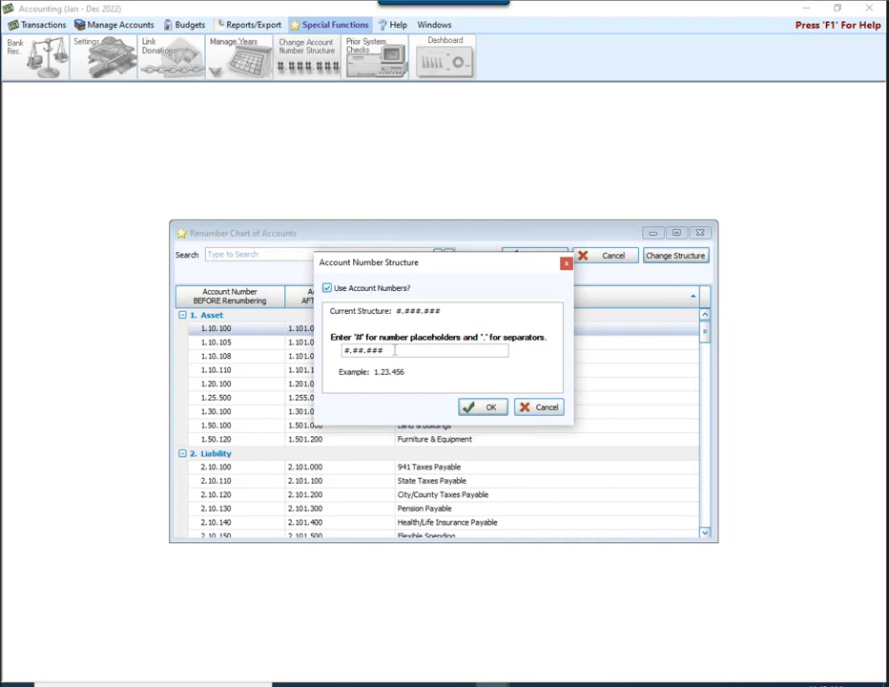
key(BackSpace)
click(485, 408)
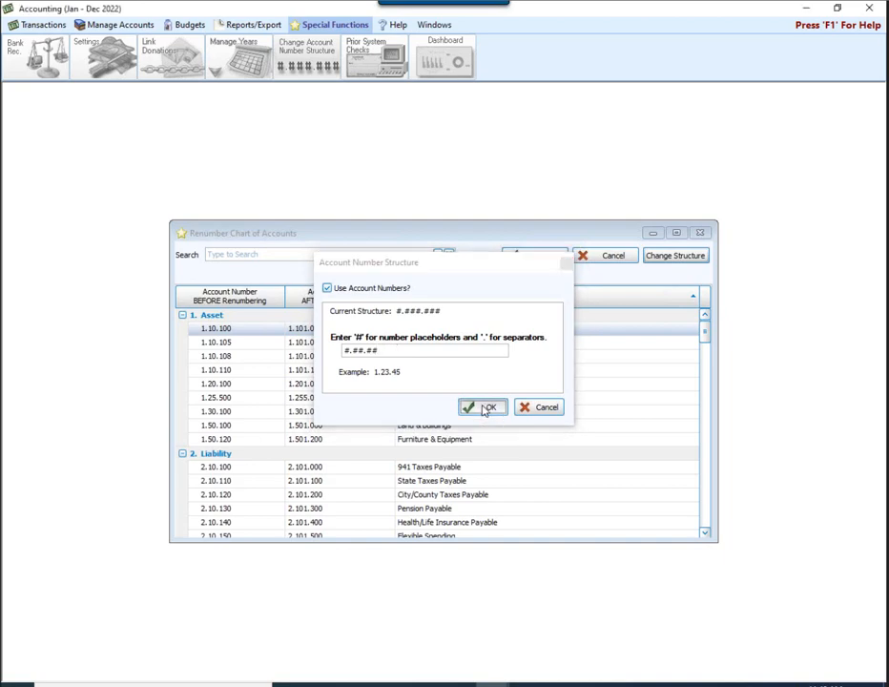
Examine the Income and Expense accounts for duplicate new account numbers highlighted in red.
scroll(706, 347, down, 2)
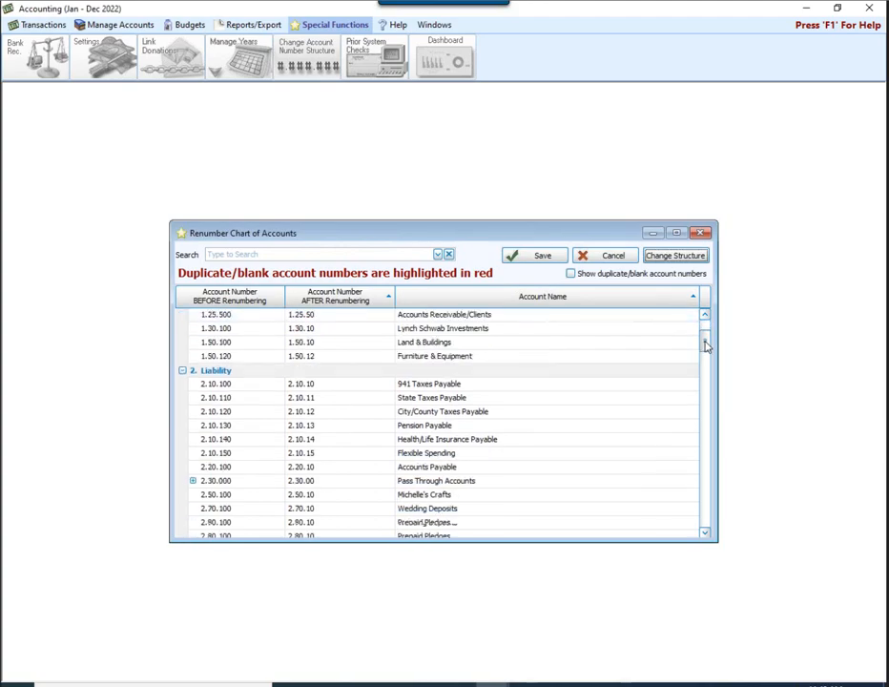
drag(706, 346, 729, 462)
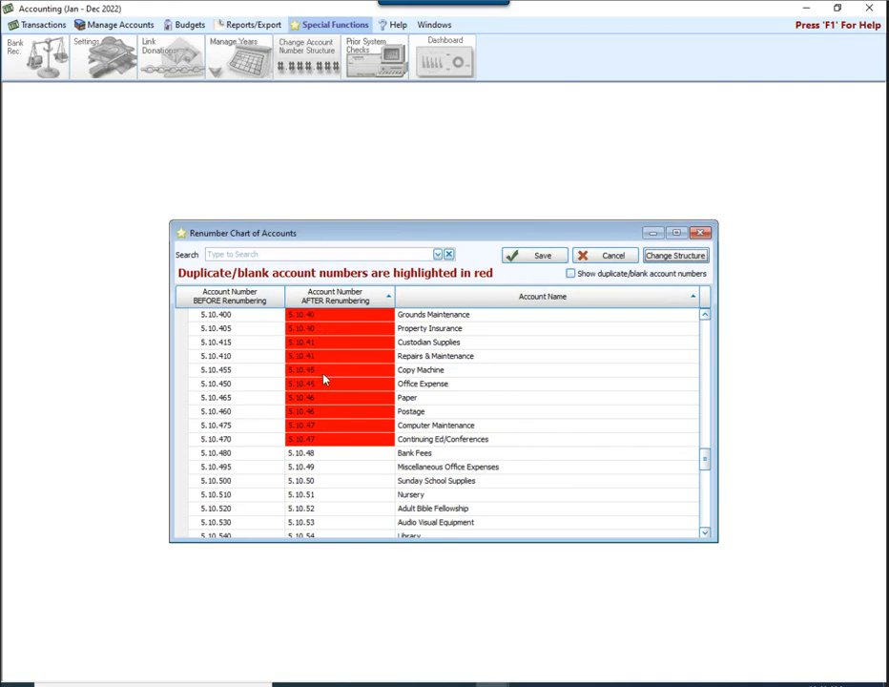
scroll(363, 396, up, 4)
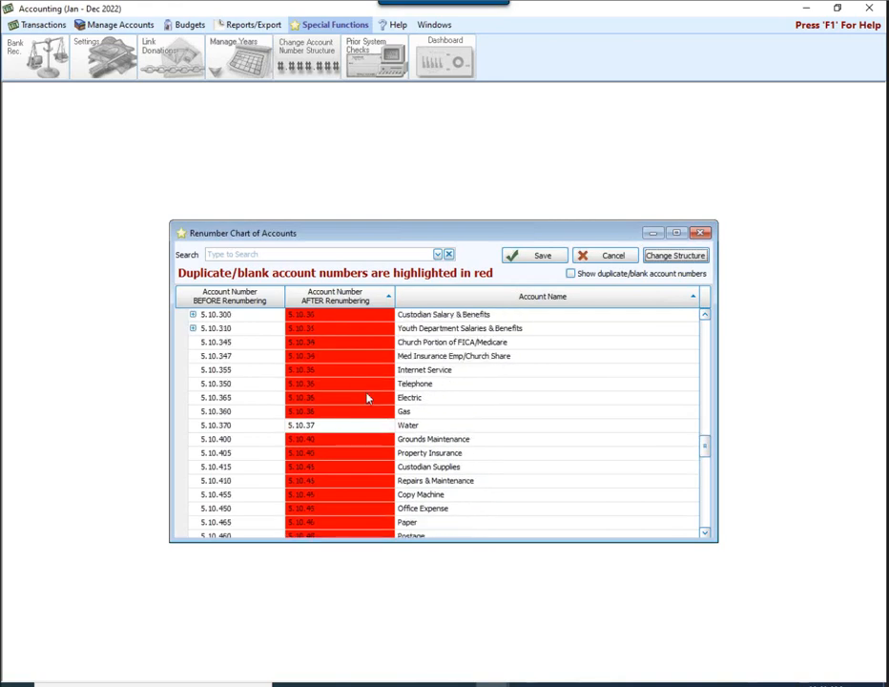
scroll(368, 393, up, 1)
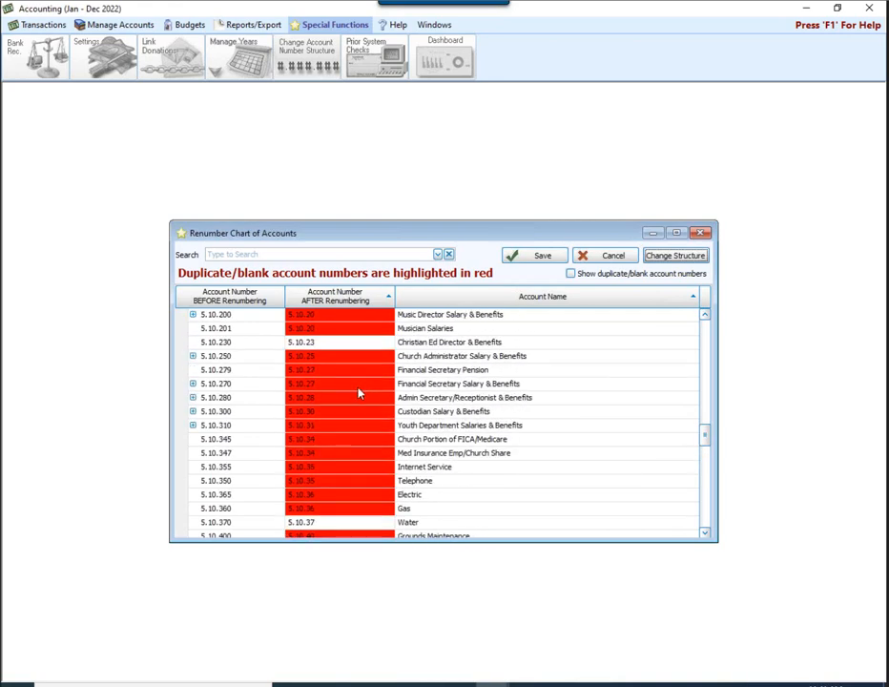
click(386, 295)
scroll(357, 417, up, 4)
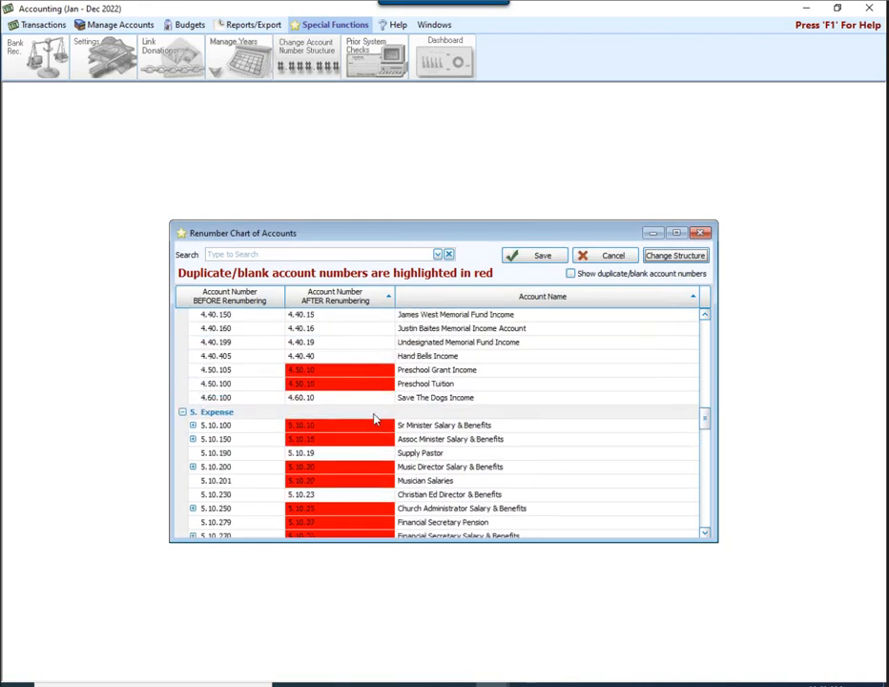
scroll(375, 420, up, 6)
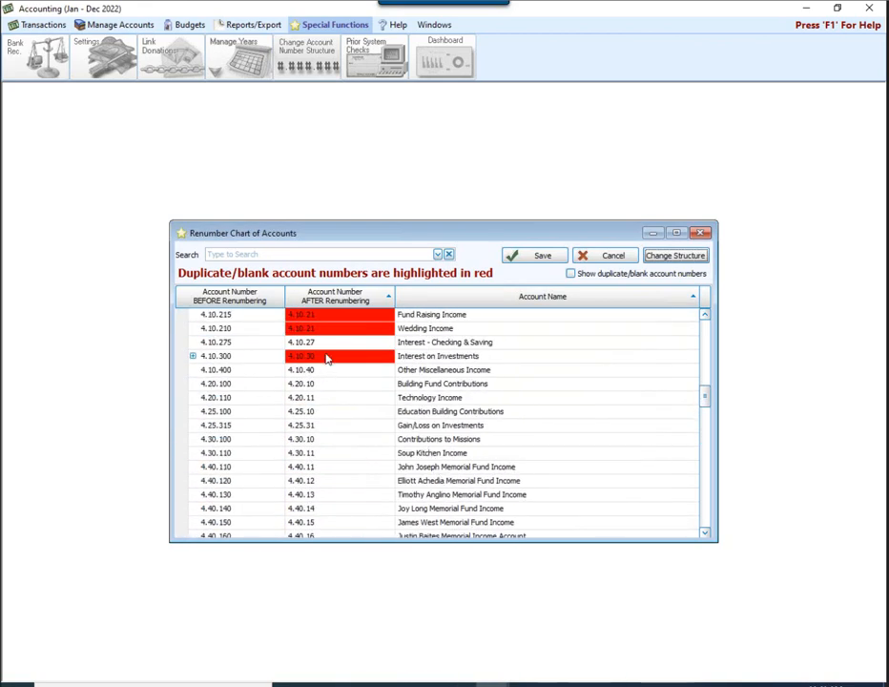
Change the new account number of Interest on Investments to 4.10.31 and return to the start of the account list.
click(326, 357)
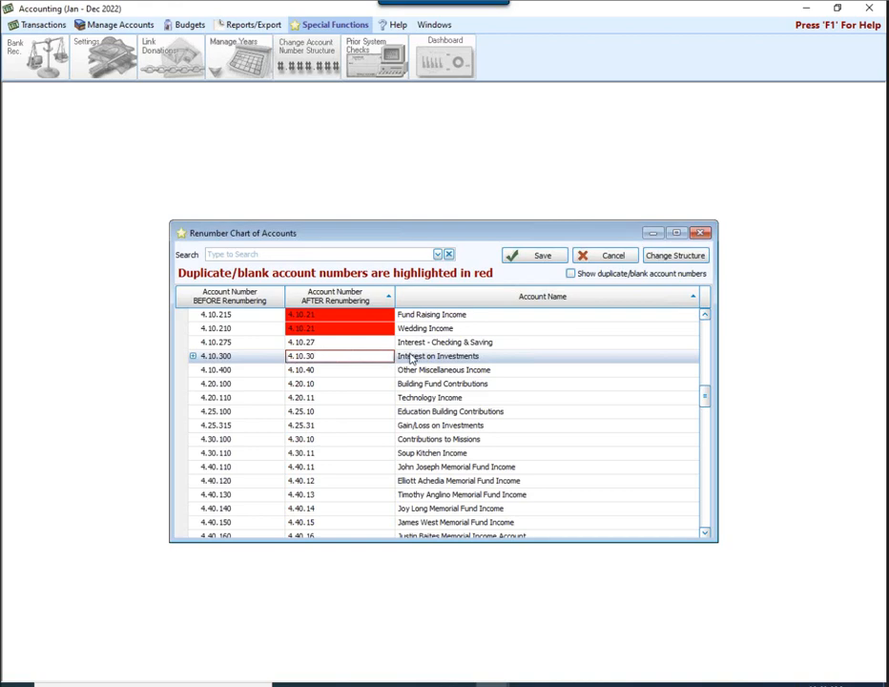
click(331, 372)
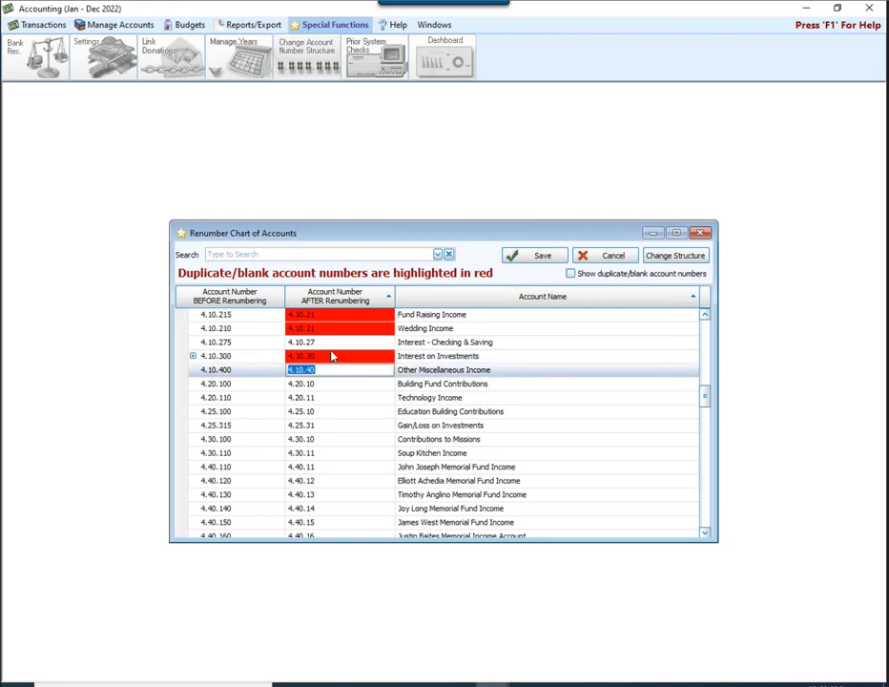
click(331, 357)
click(339, 356)
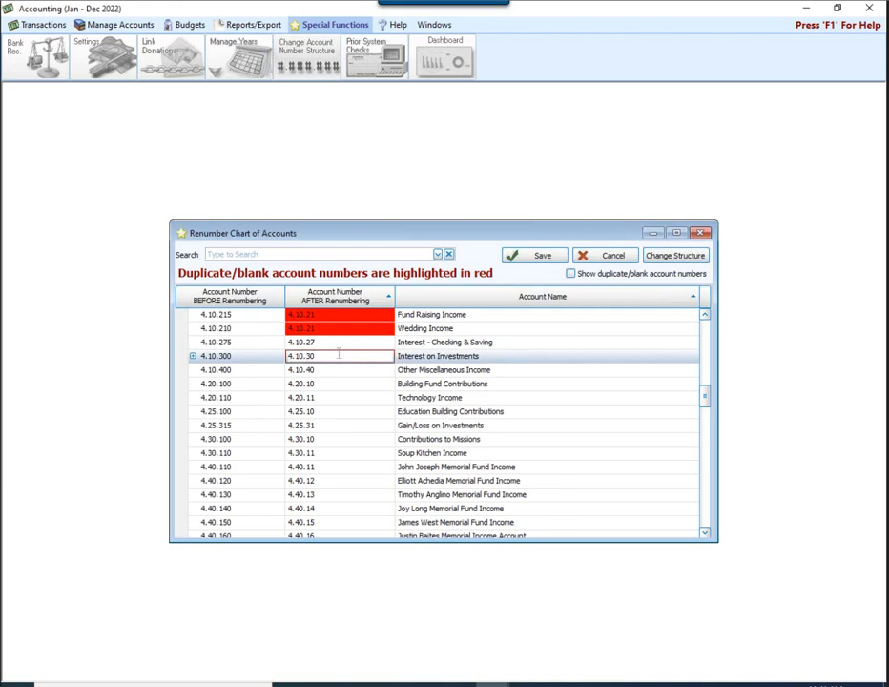
key(shift+Left)
key(shift+Left)
text(1)
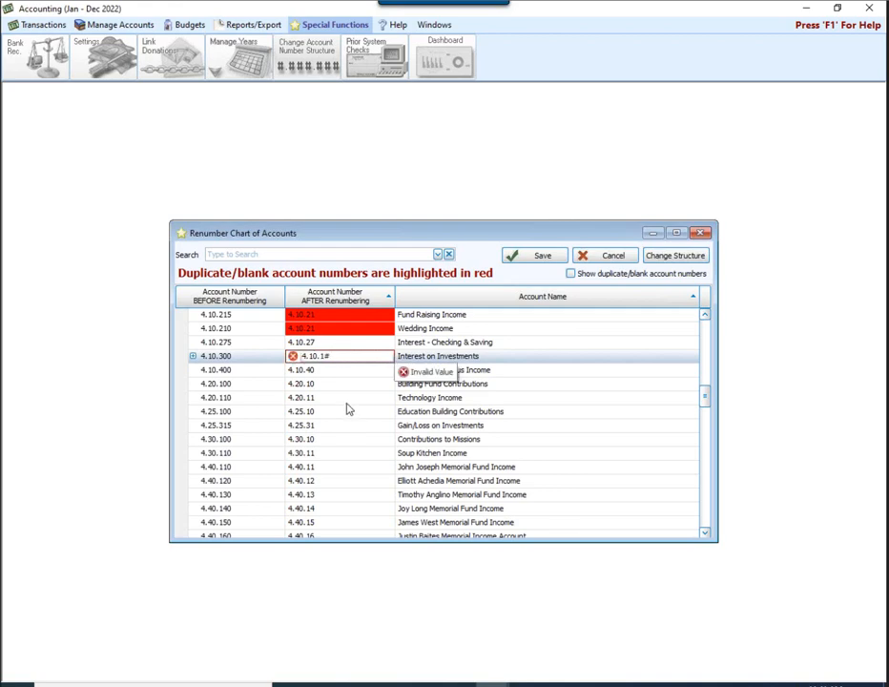
drag(319, 355, 314, 356)
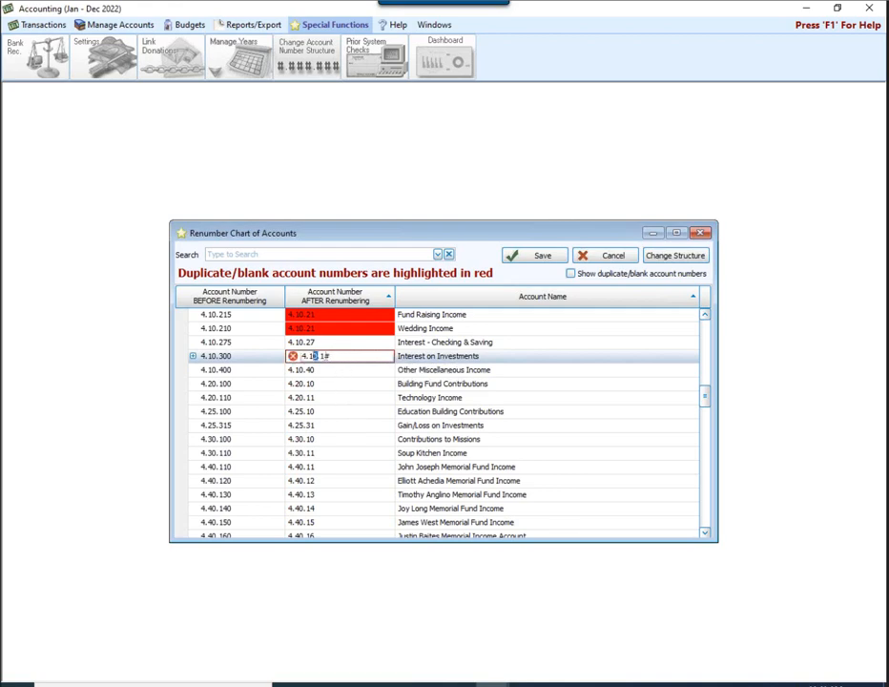
click(326, 356)
key(BackSpace)
text(3)
key(BackSpace)
text(31)
click(320, 374)
click(329, 356)
drag(704, 401, 701, 313)
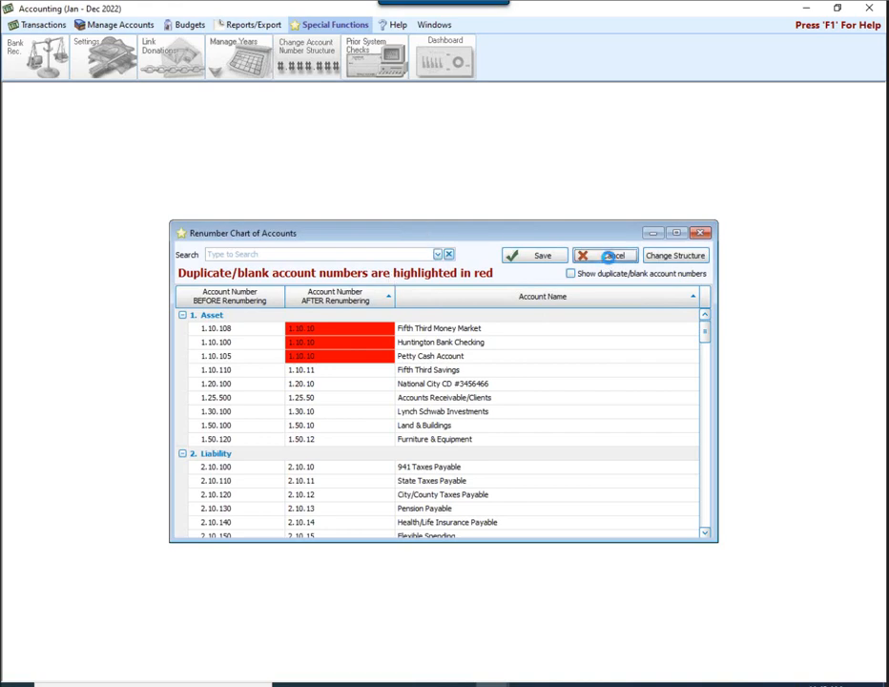
Cancel the pending structure change, then renumber Huntington Bank Checking as 1.10.101 and save it.
click(605, 255)
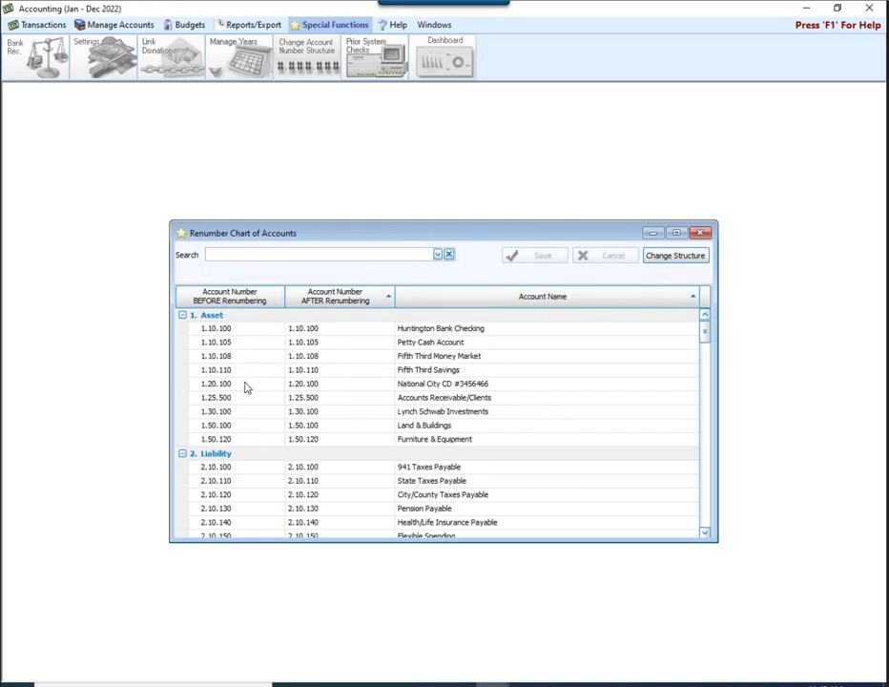
click(334, 330)
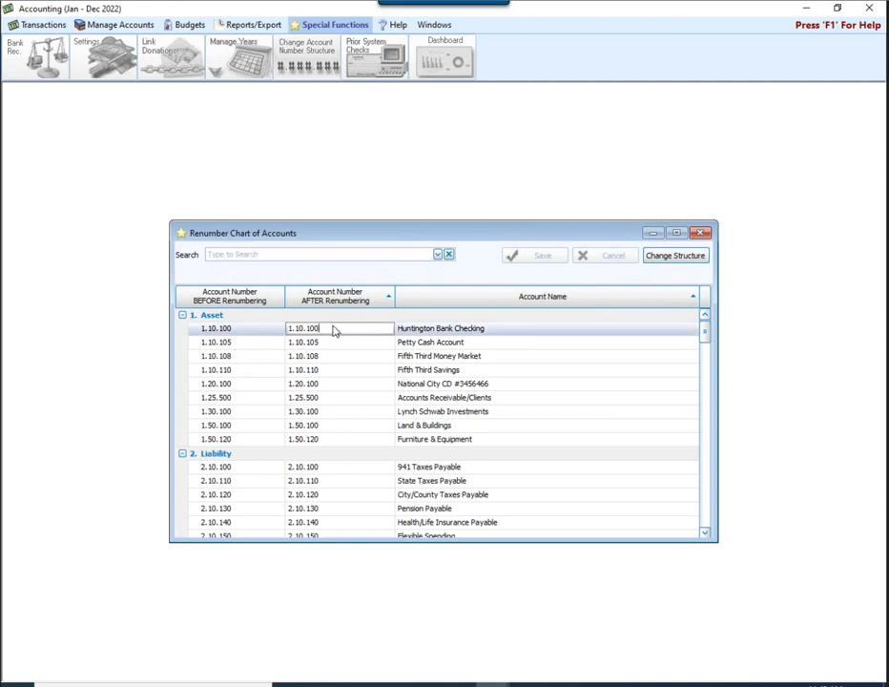
key(BackSpace)
text(1)
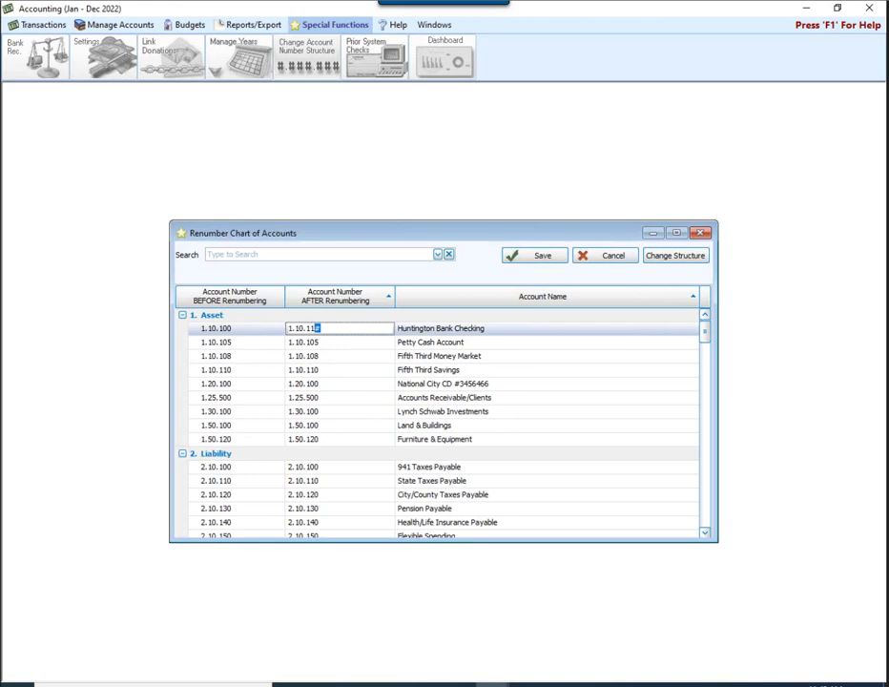
key(BackSpace)
text(01)
click(536, 260)
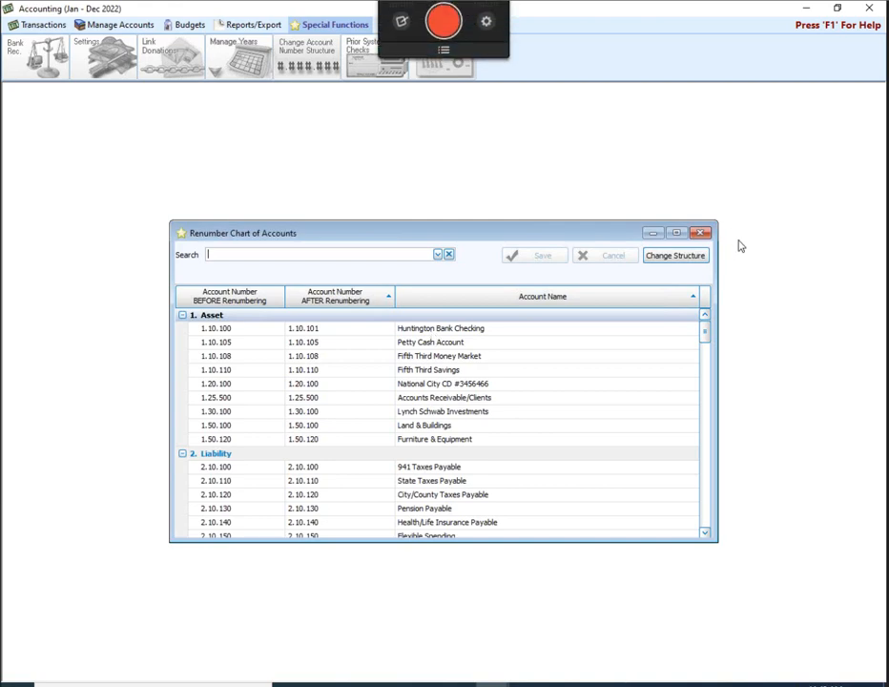
Turn Use Account Numbers off and back on in the account number structure settings, and cancel out of them.
click(683, 258)
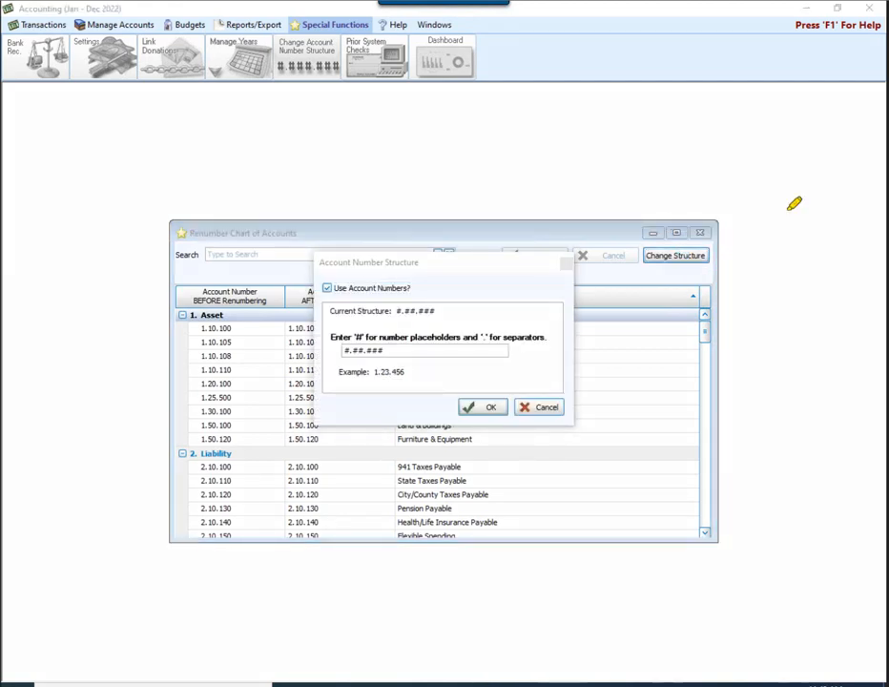
mouse_move(301, 267)
mouse_down()
mouse_move(450, 273)
mouse_move(421, 298)
mouse_move(334, 307)
mouse_move(284, 267)
mouse_move(344, 259)
mouse_up()
click(327, 290)
click(326, 289)
click(546, 408)
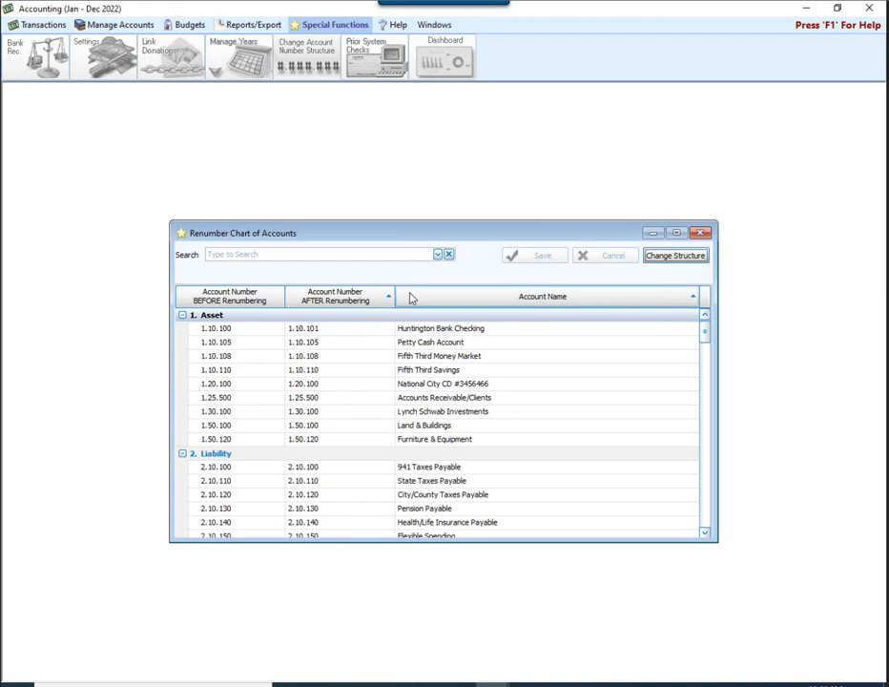
Sort the account list by descending new account number and by account name, and close the renumbering window.
click(300, 357)
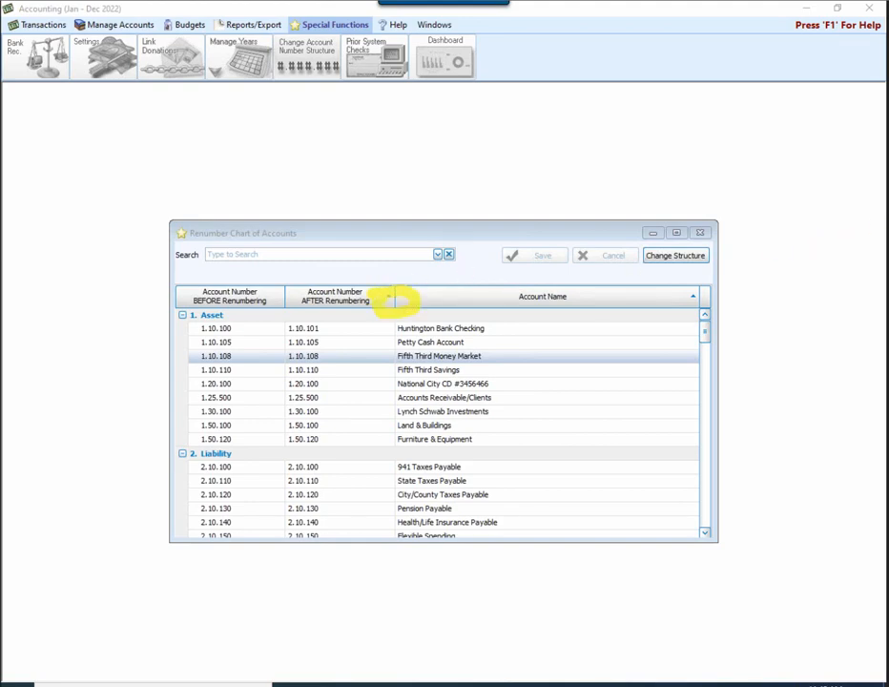
click(391, 301)
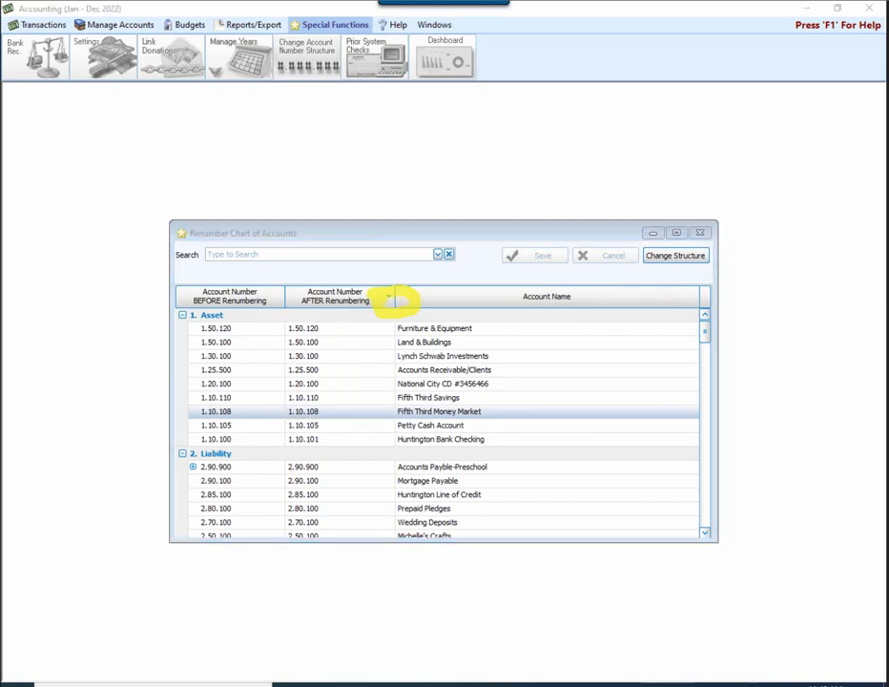
click(562, 301)
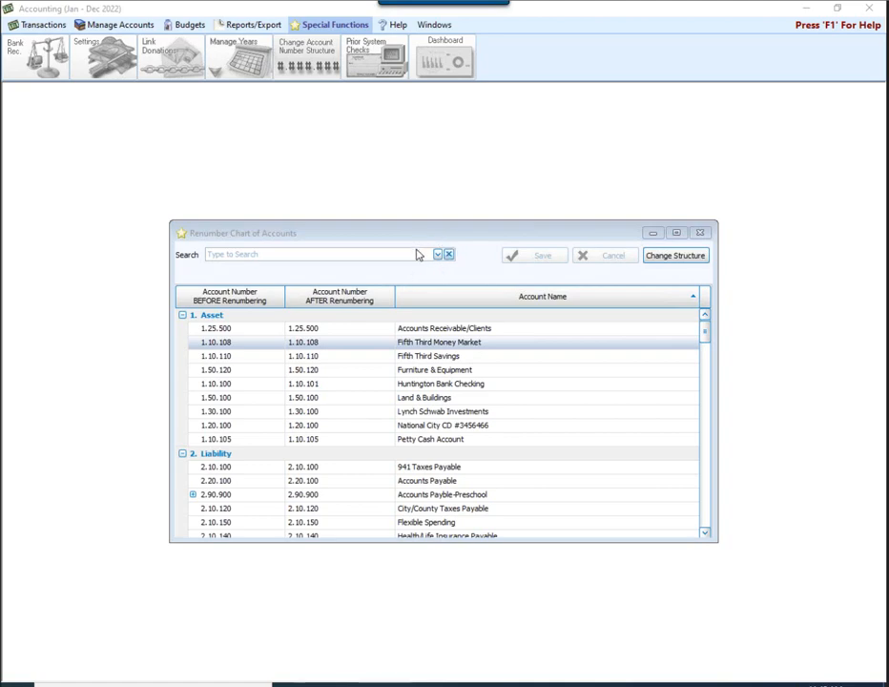
click(701, 234)
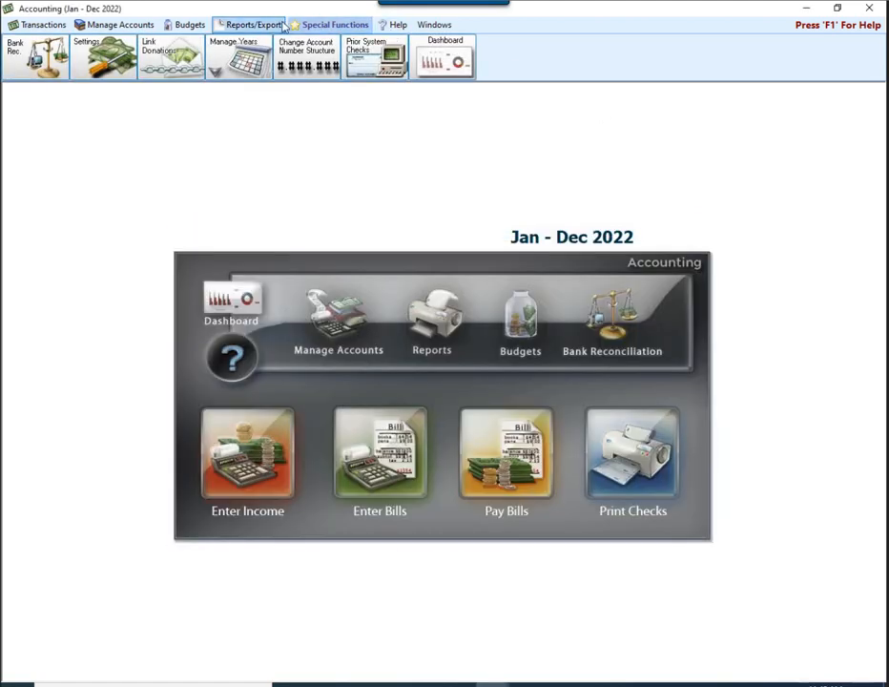
Open the List Chart of Accounts report options and exclude the detail for Accounts Payable (2.20.100).
click(267, 25)
click(143, 52)
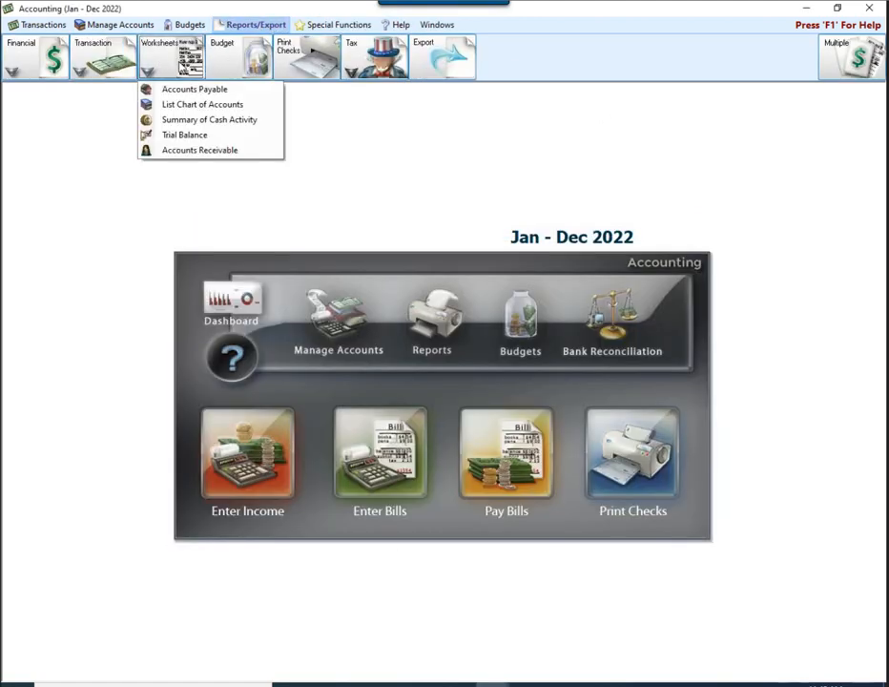
click(201, 104)
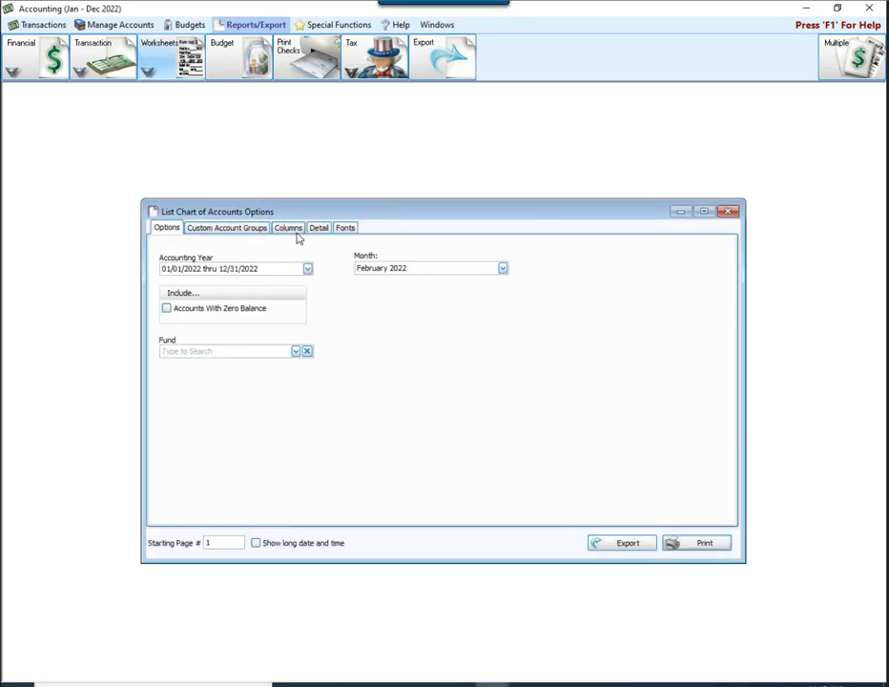
click(316, 228)
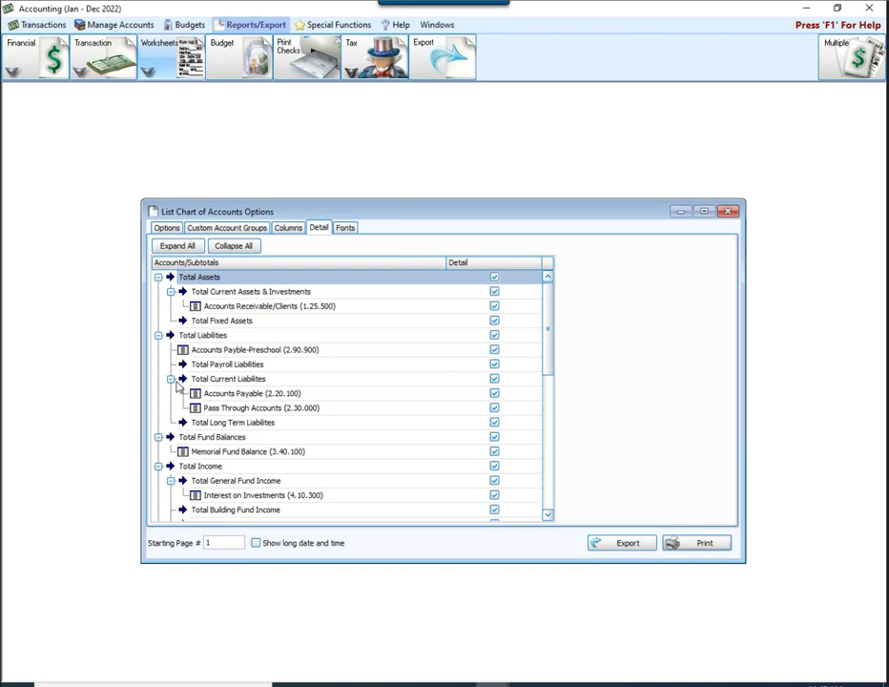
click(277, 394)
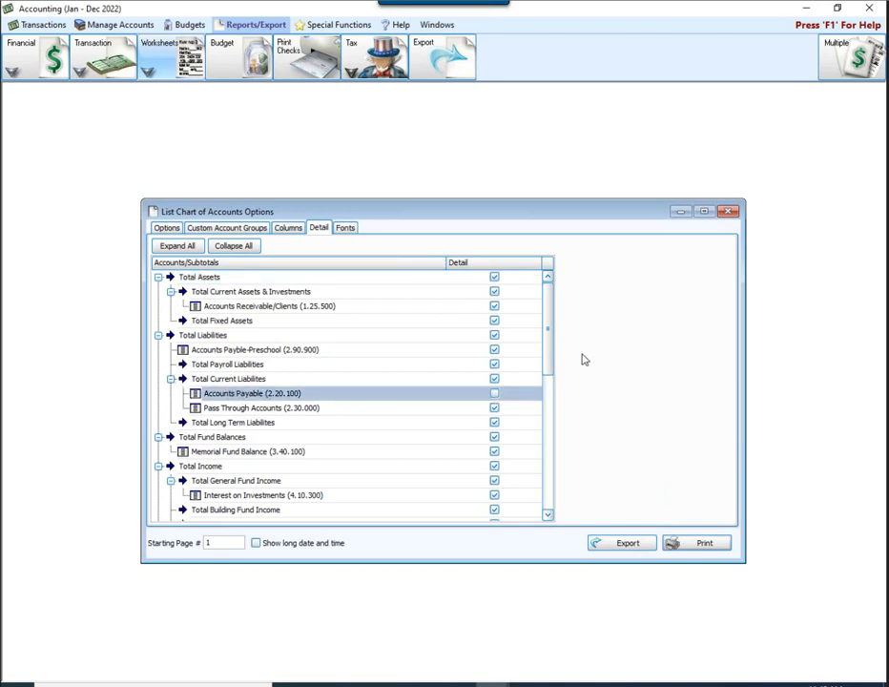
Include accounts with zero balance in the chart of accounts report and preview it.
click(169, 228)
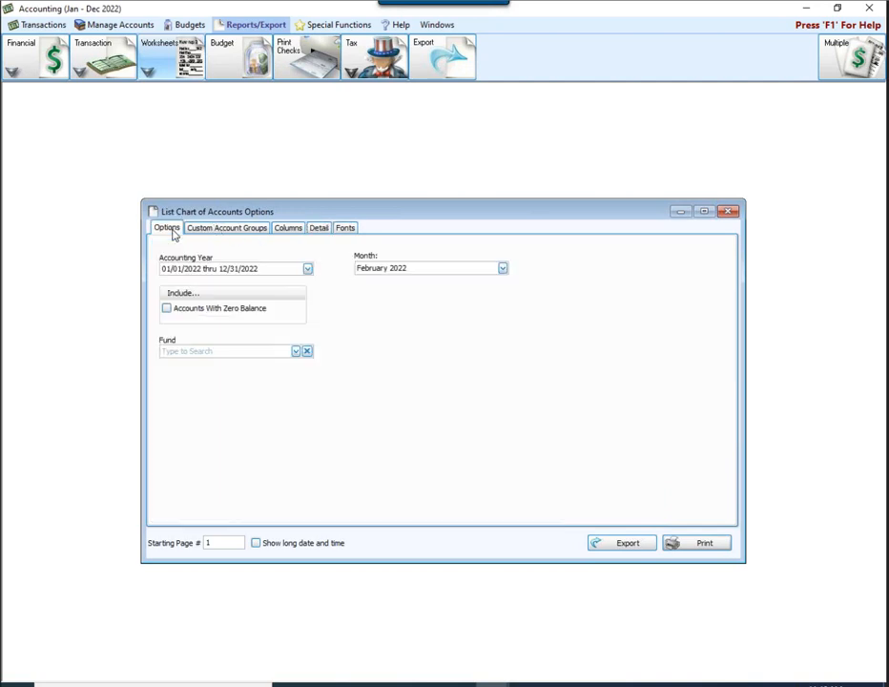
click(167, 310)
click(701, 544)
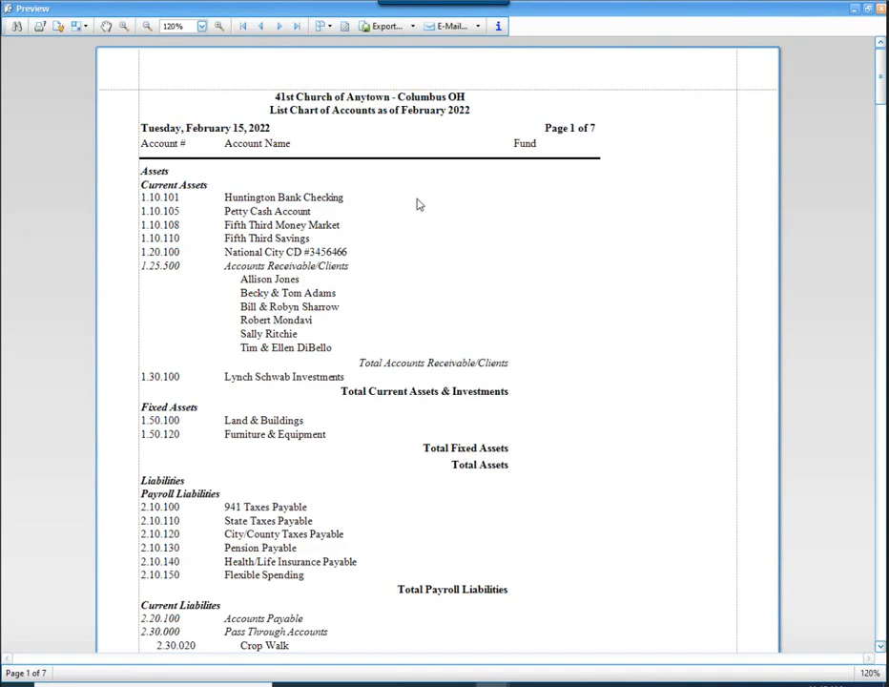
click(879, 9)
Reorder the report's visible columns so that Account Name comes before Account #.
click(289, 228)
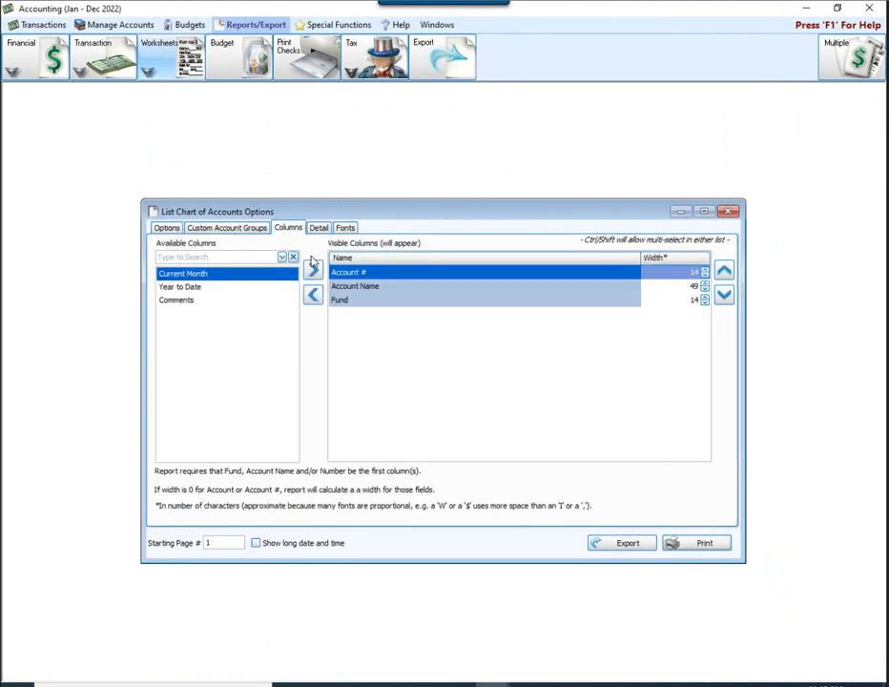
double_click(363, 287)
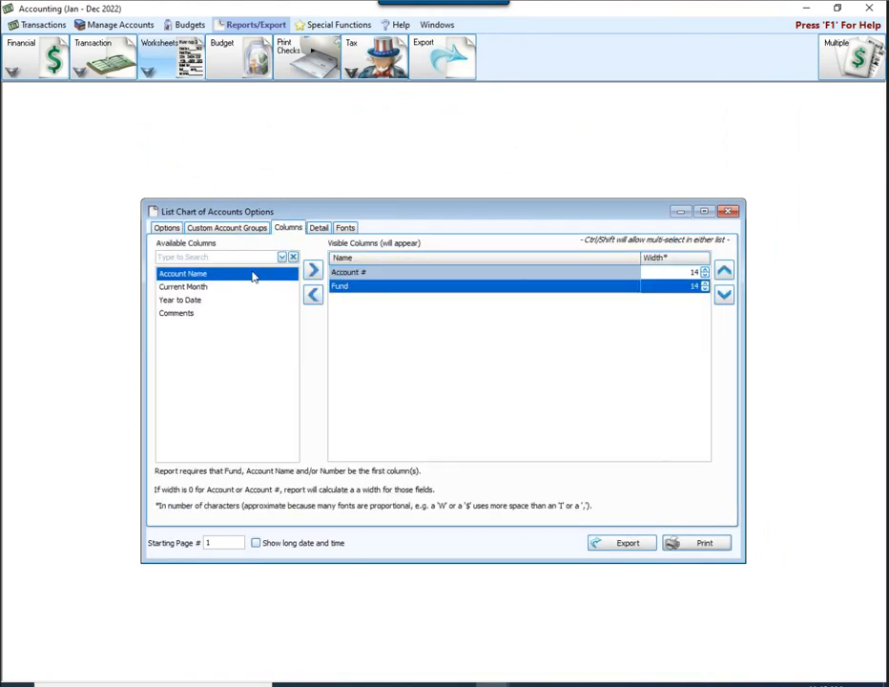
double_click(247, 278)
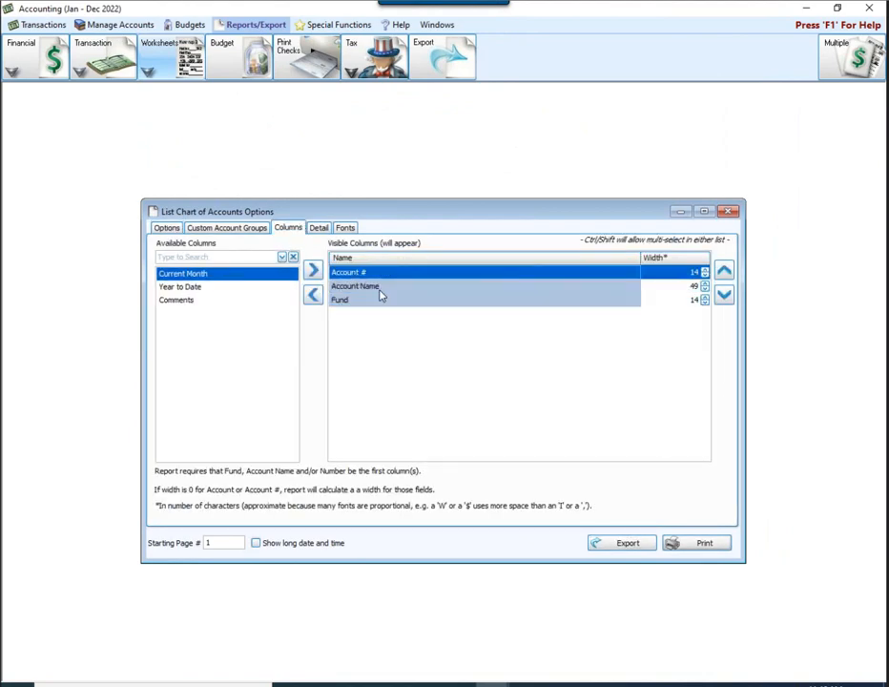
click(725, 296)
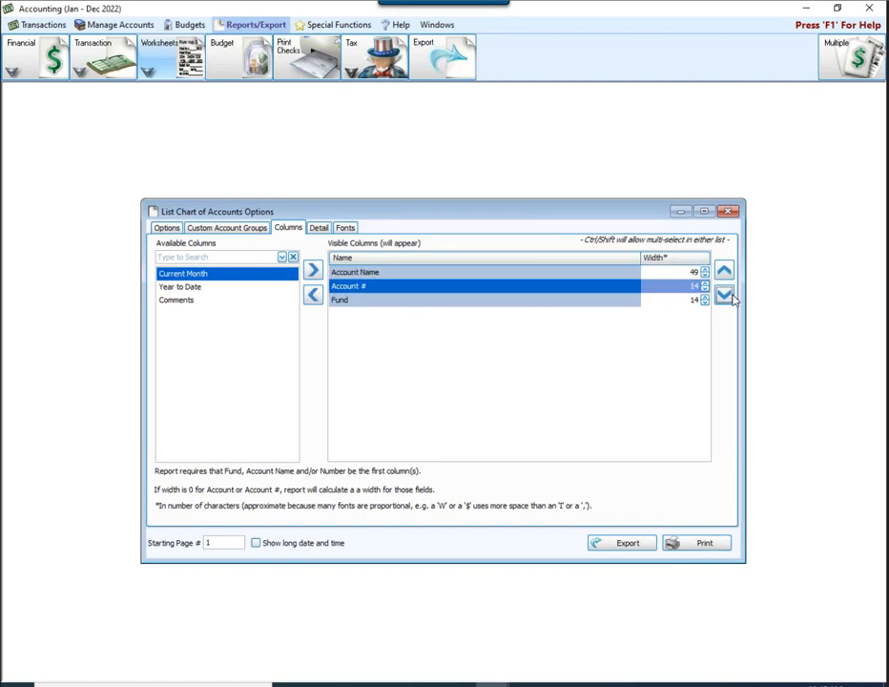
Preview the chart of accounts report and review its assets, liabilities, fund balances and income accounts, and close the report.
click(683, 545)
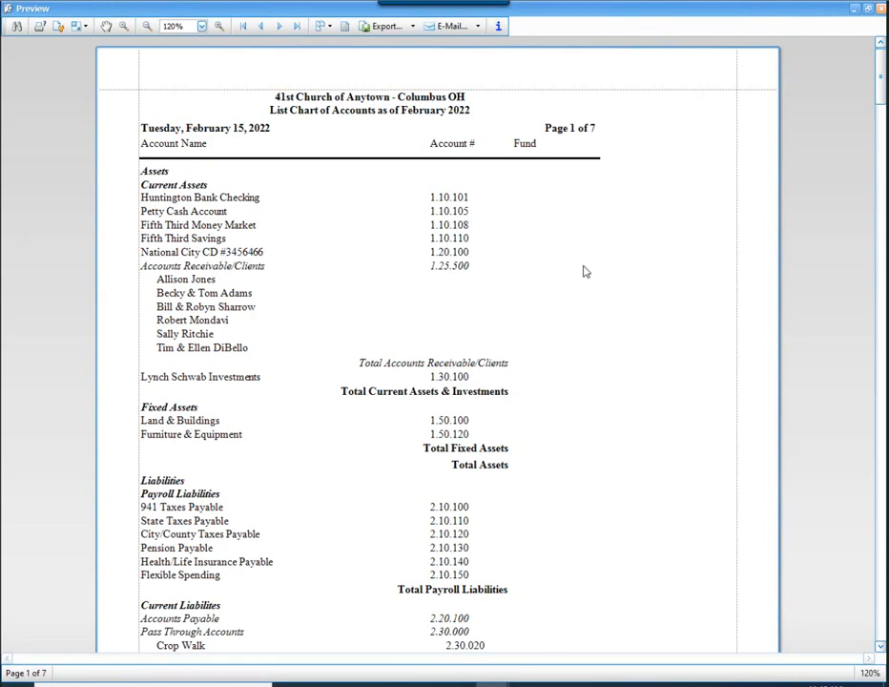
scroll(592, 320, down, 3)
scroll(594, 326, down, 15)
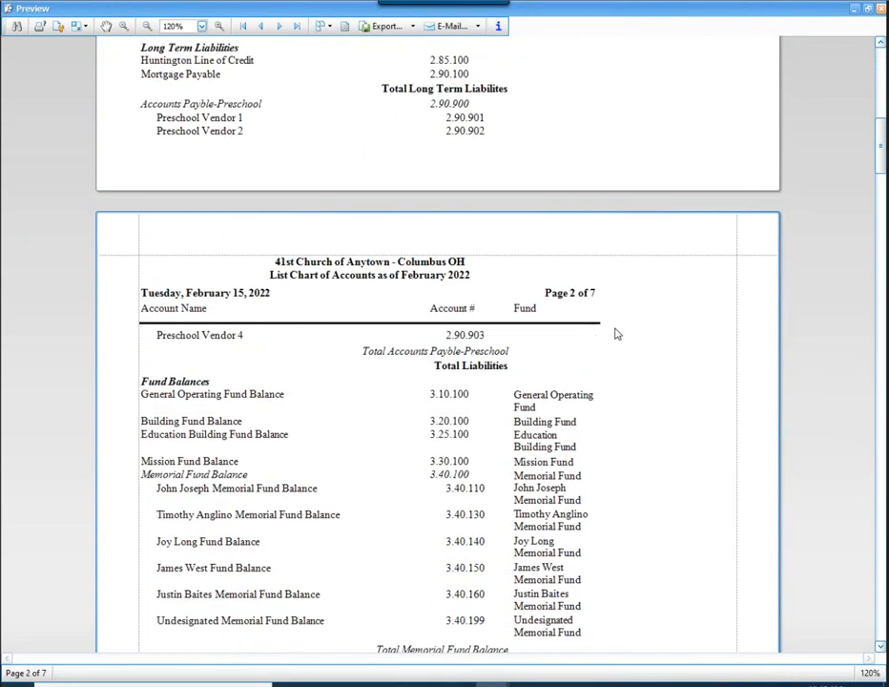
scroll(615, 334, down, 12)
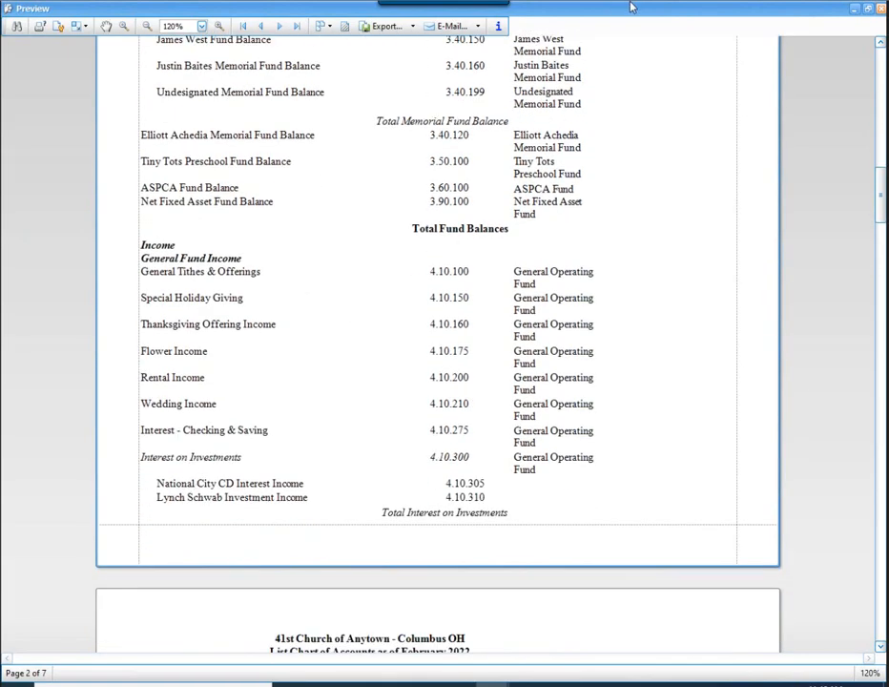
click(882, 13)
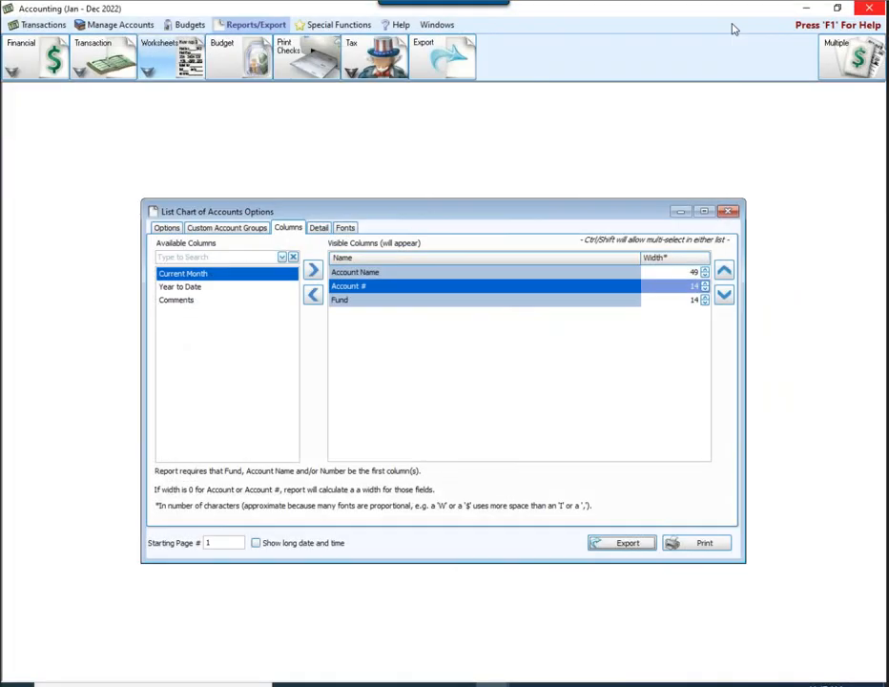
click(733, 211)
Reopen the Renumber Chart of Accounts screen and dismiss the exclusive-access notice.
click(341, 26)
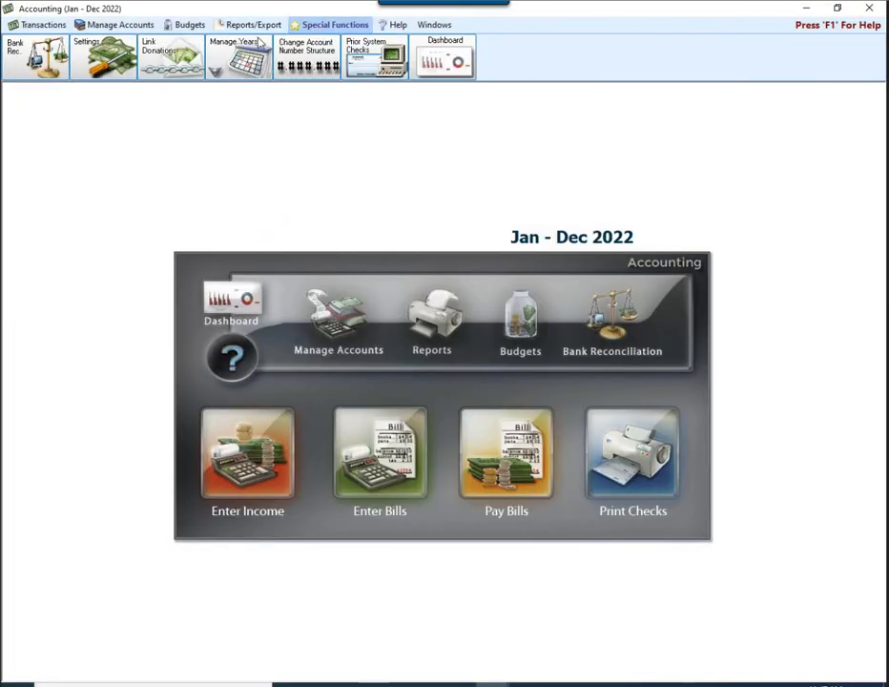
click(317, 64)
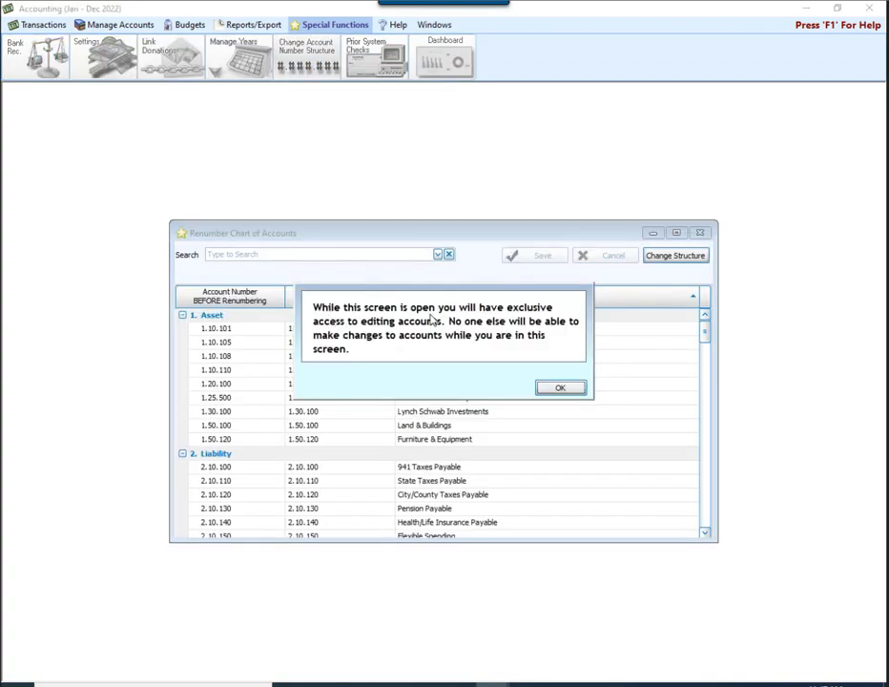
click(559, 389)
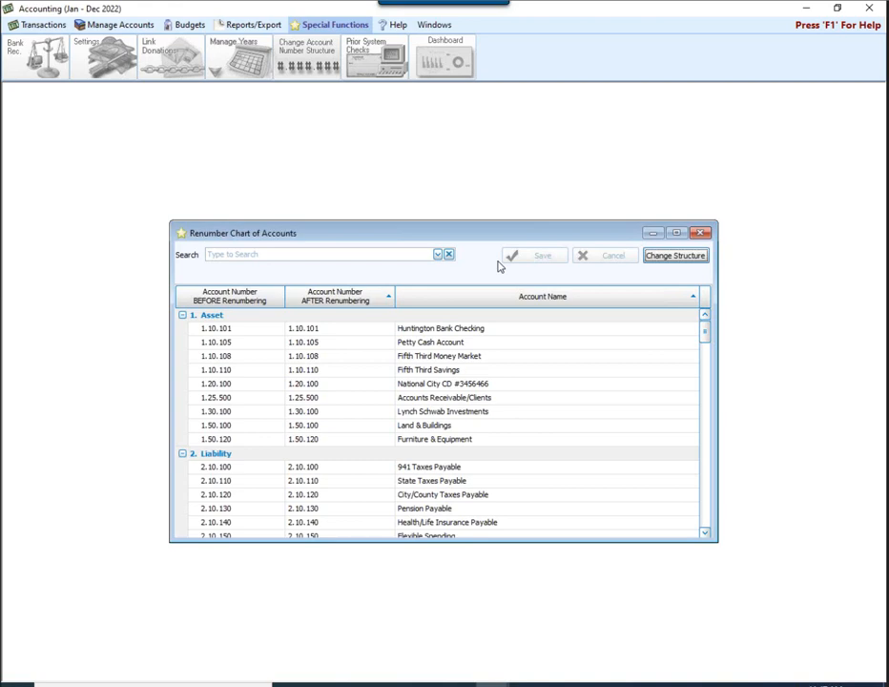
Examine the Use Account Numbers option in the account number structure settings and cancel out of them.
click(673, 256)
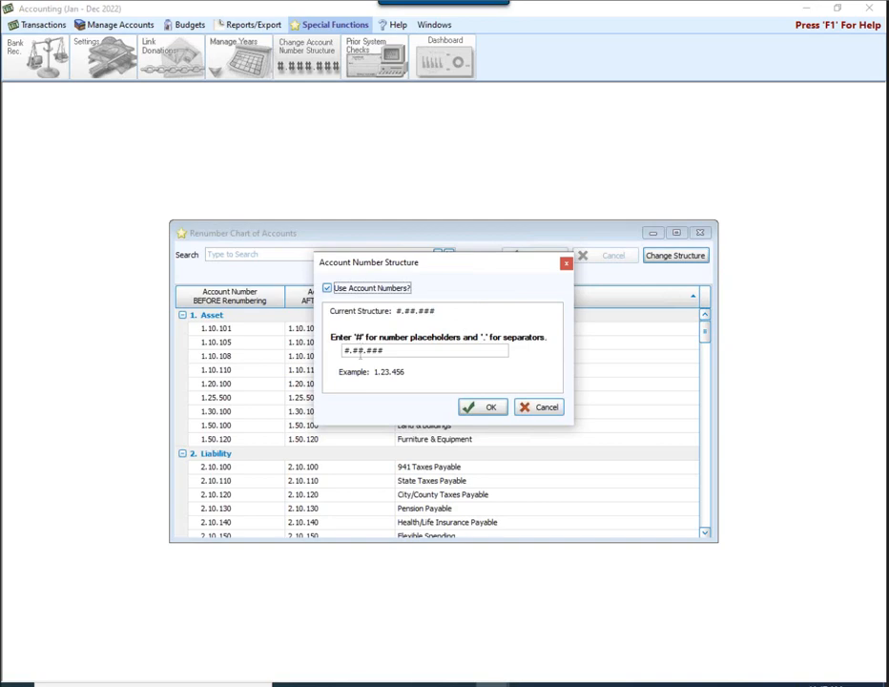
click(337, 293)
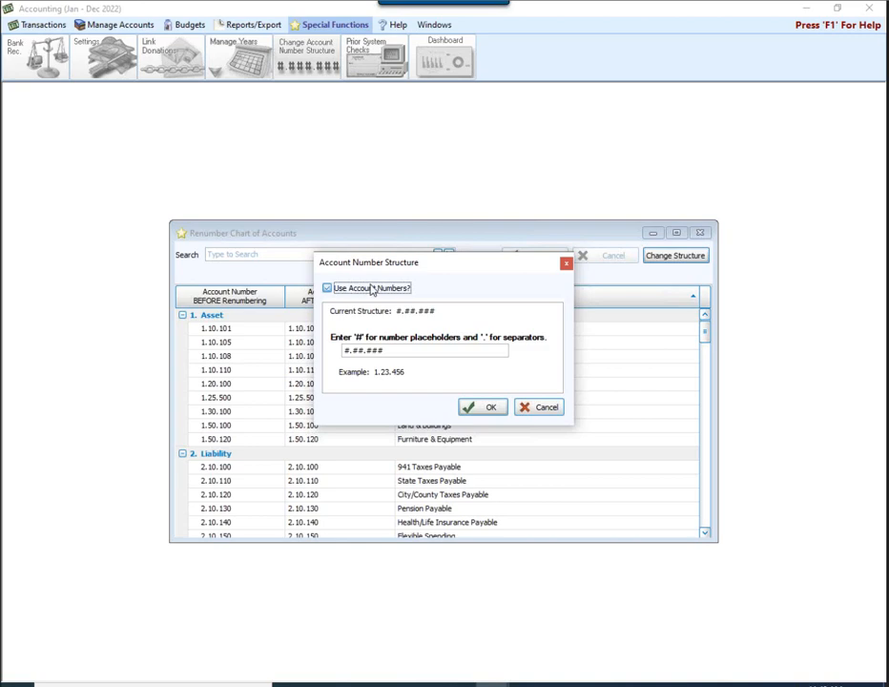
click(537, 409)
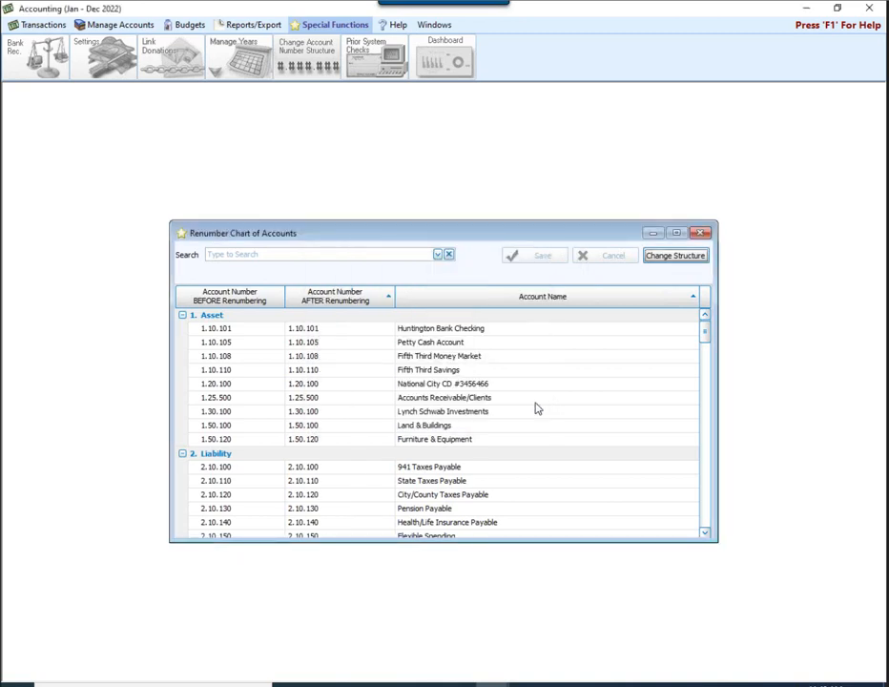